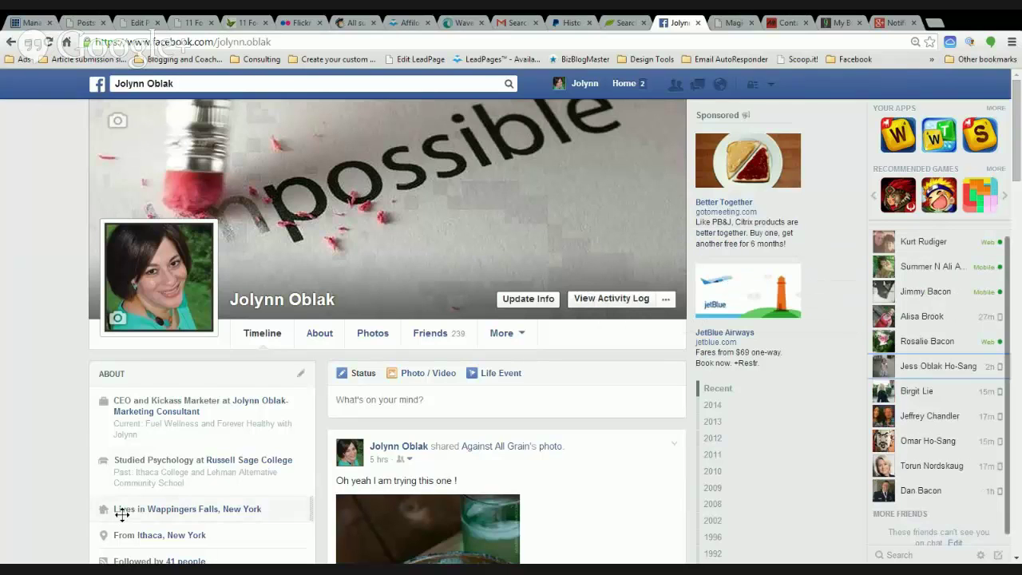
# Step: Check the Google+ notifications page, then return to the Facebook profile
pyautogui.click(891, 22)
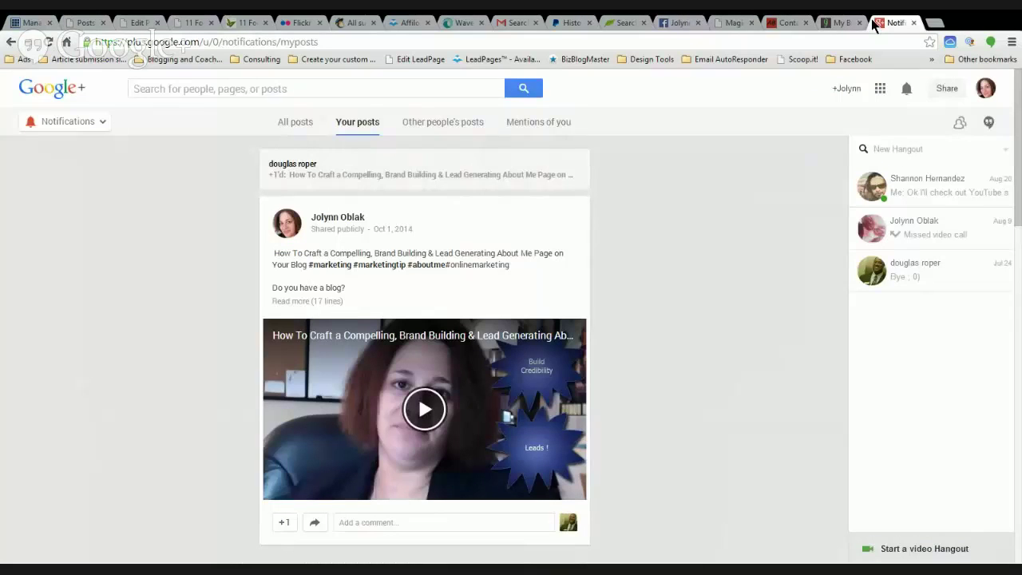
pyautogui.click(680, 22)
pyautogui.scroll(-2, 673, 222)
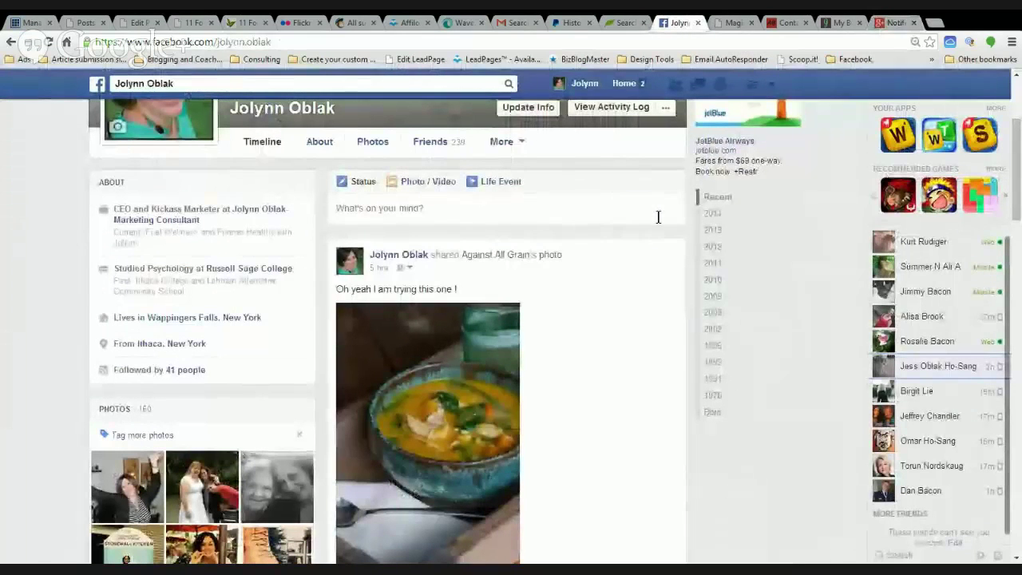
pyautogui.scroll(2, 600, 171)
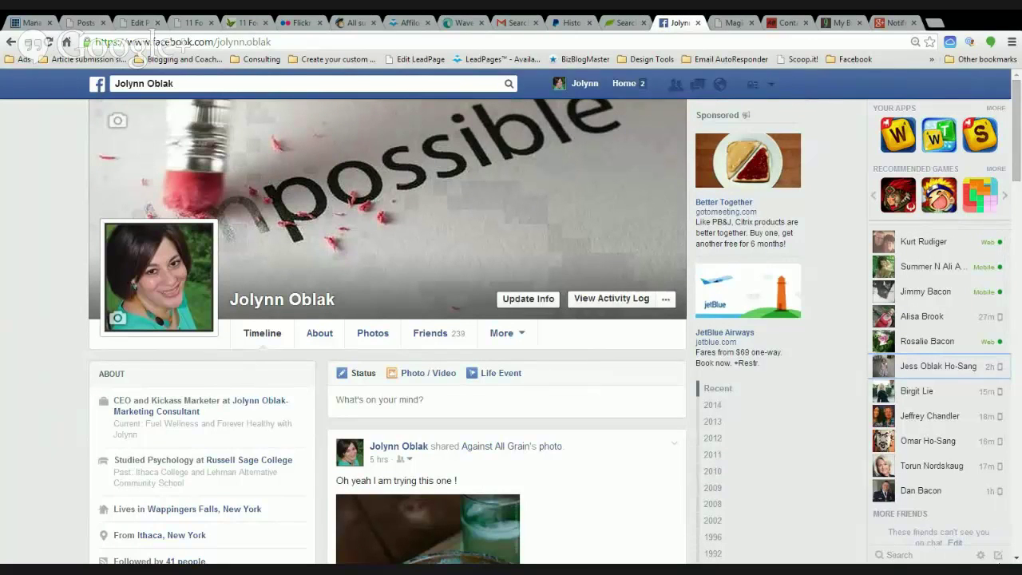
# Step: Open the profile's About page and go to its Work and Education details
pyautogui.click(537, 324)
pyautogui.click(330, 330)
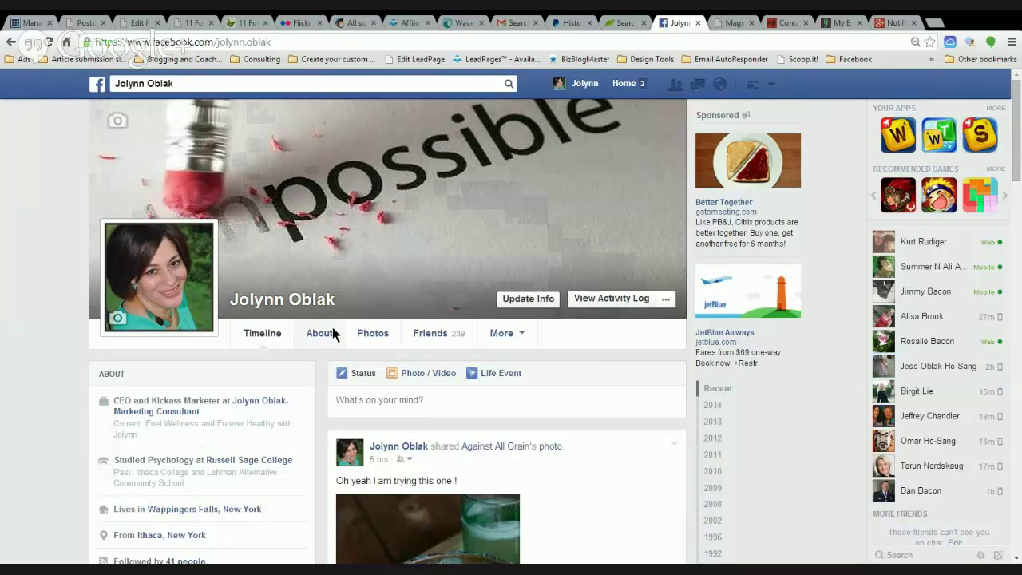
pyautogui.scroll(-2, 327, 333)
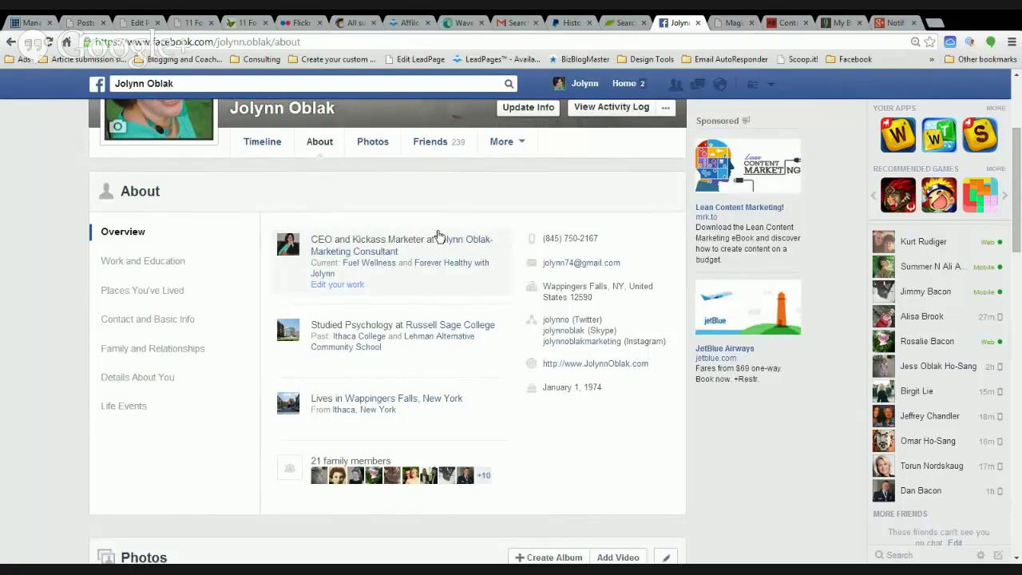
pyautogui.click(359, 286)
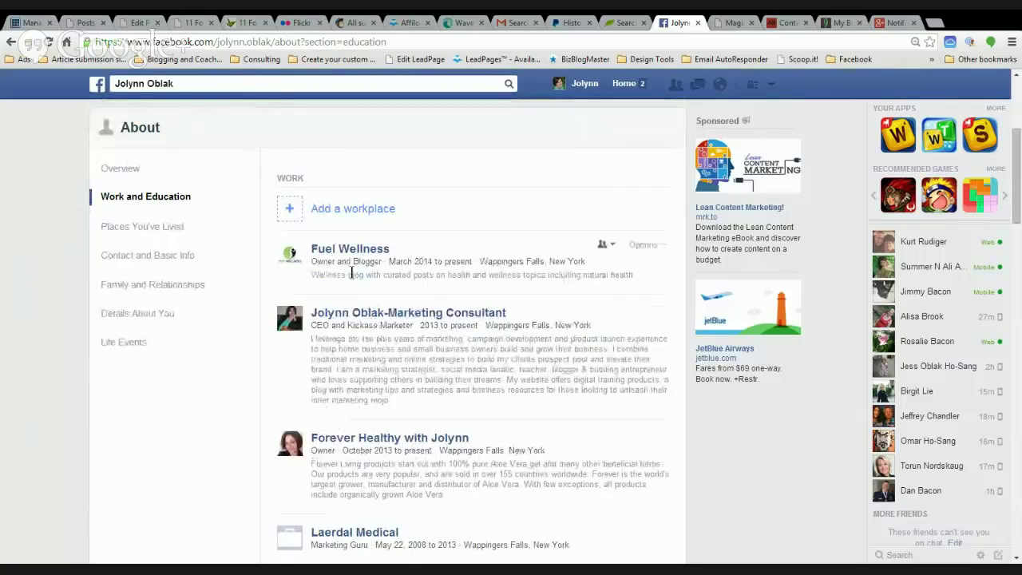
# Step: Show the Options menu for the Fuel Wellness workplace entry
pyautogui.moveTo(347, 257)
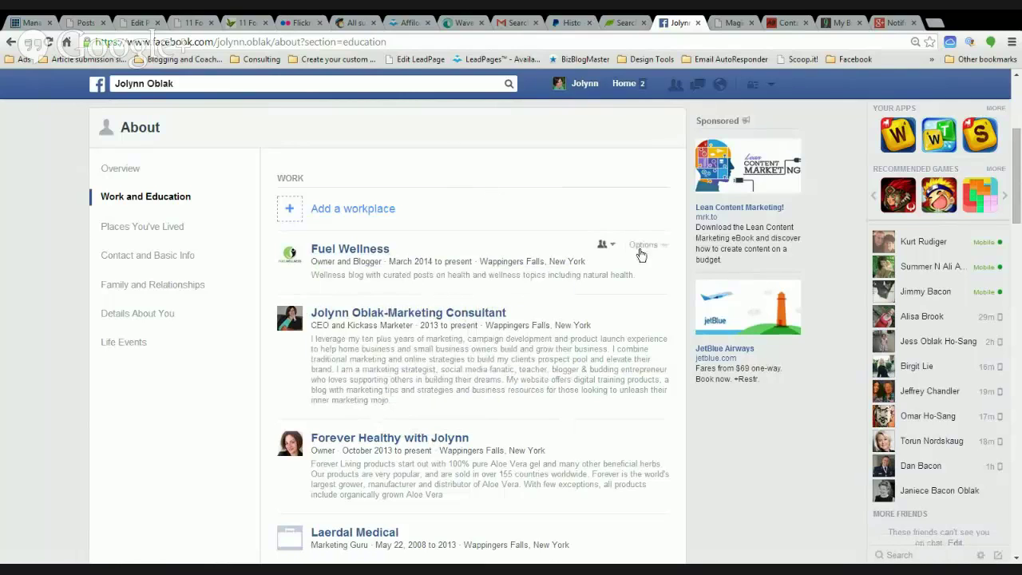
pyautogui.click(661, 250)
# Step: Edit the Fuel Wellness entry, setting its Position to 'Owner and Blogger'
pyautogui.click(643, 272)
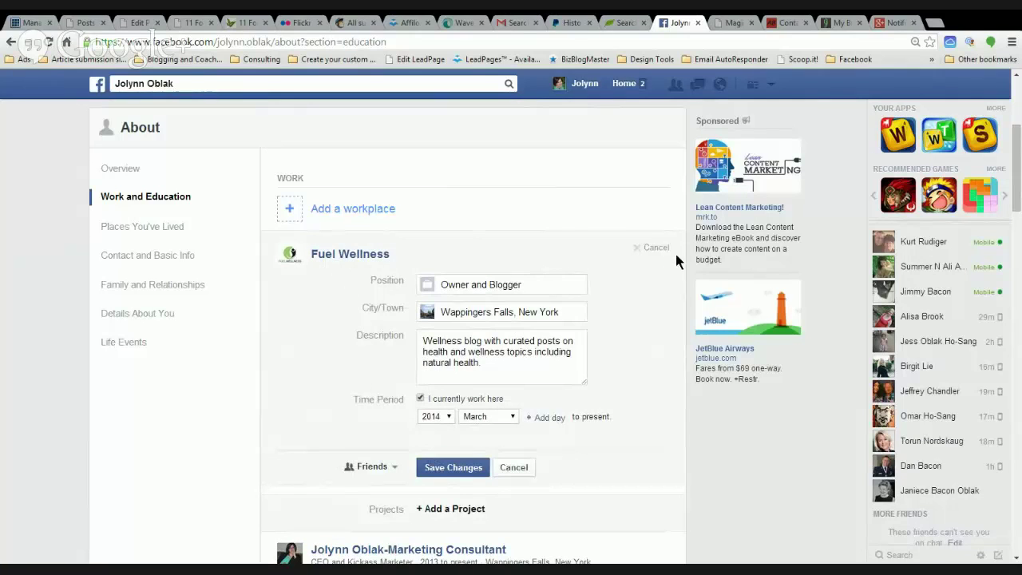
pyautogui.tripleClick(528, 284)
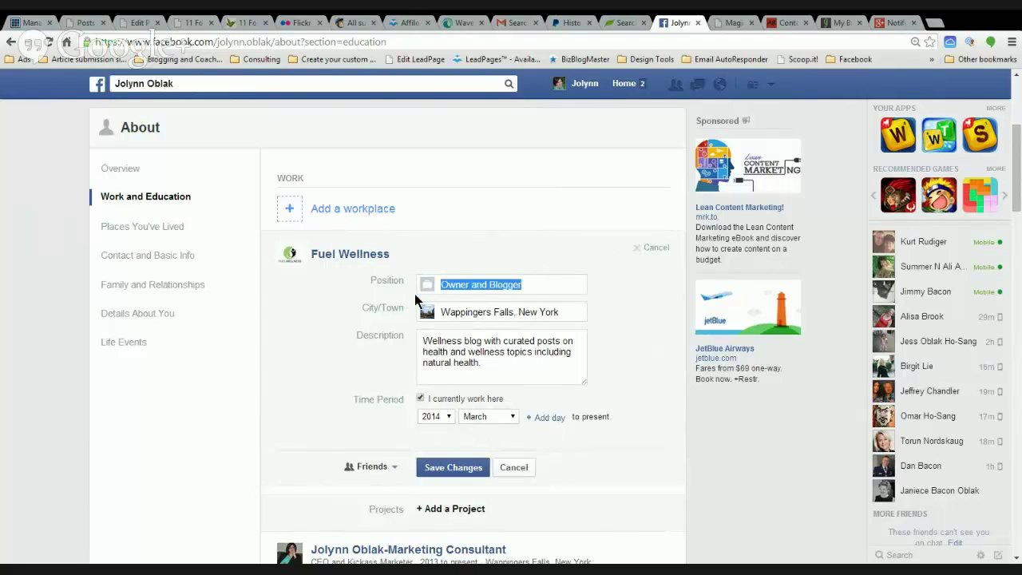
pyautogui.write('CEO')
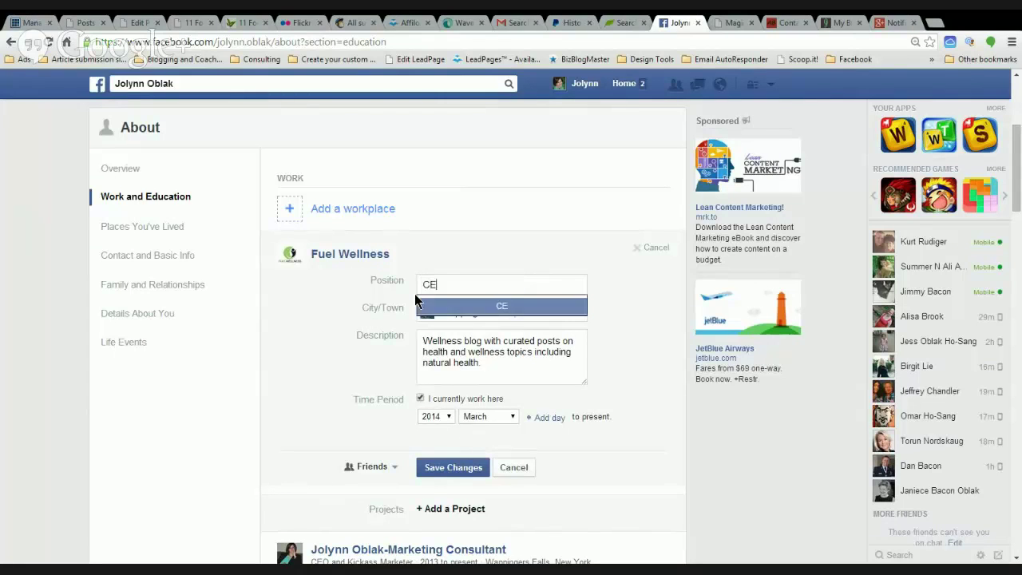
pyautogui.press('BackSpace')
pyautogui.press('BackSpace')
pyautogui.press('BackSpace')
pyautogui.write('W')
pyautogui.press('BackSpace')
pyautogui.write('W')
pyautogui.press('BackSpace')
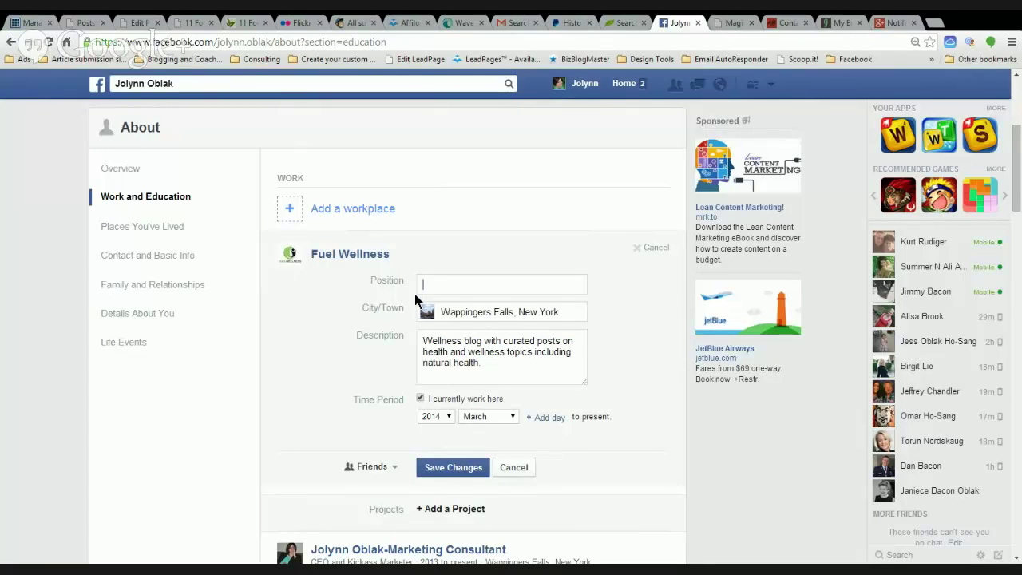
pyautogui.write('Owner and Blogger')
pyautogui.press('Tab')
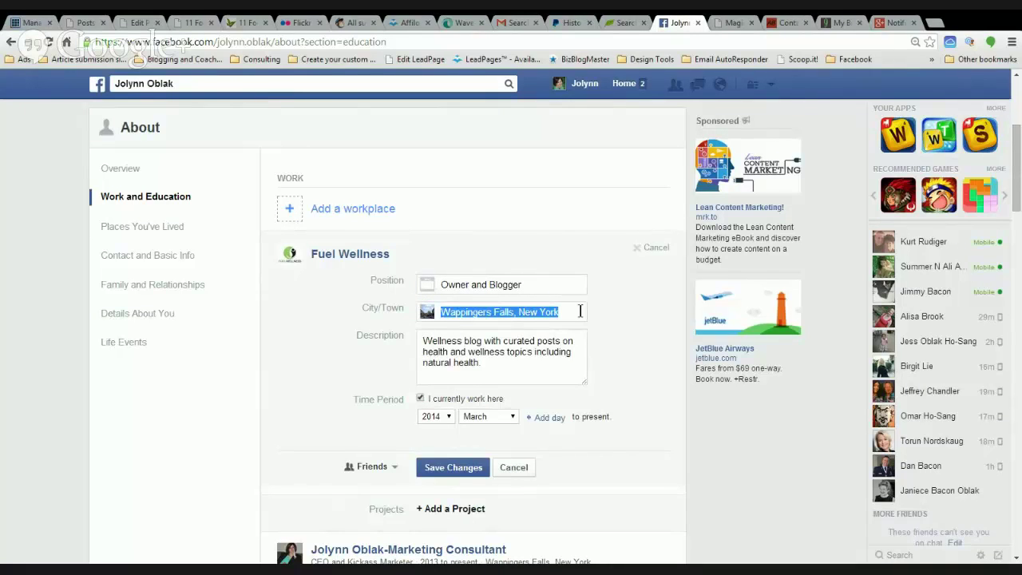
# Step: Review the Description text, then start a new workplace entry
pyautogui.click(491, 365)
pyautogui.moveTo(490, 364); pyautogui.dragTo(413, 335)
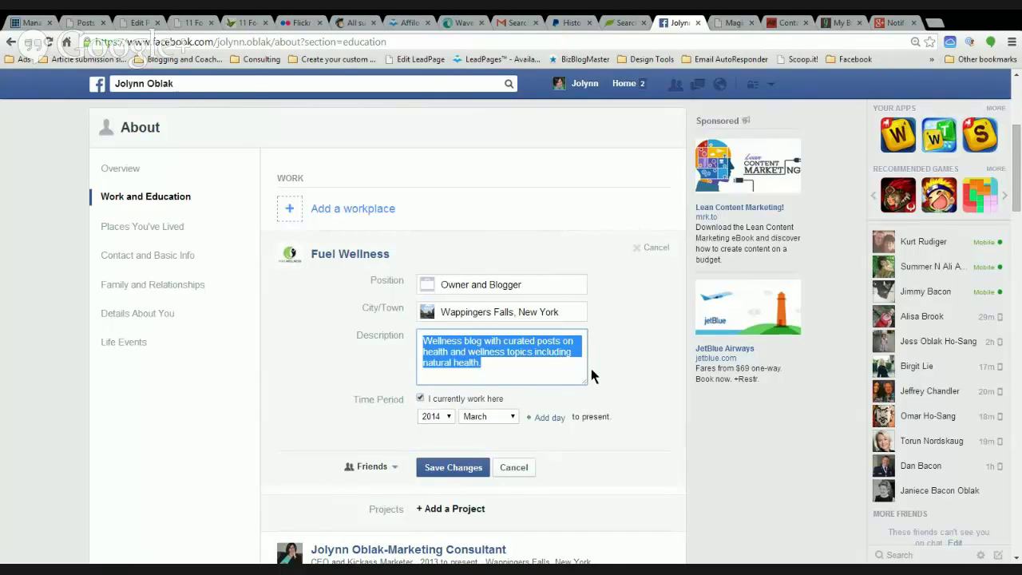
pyautogui.click(554, 372)
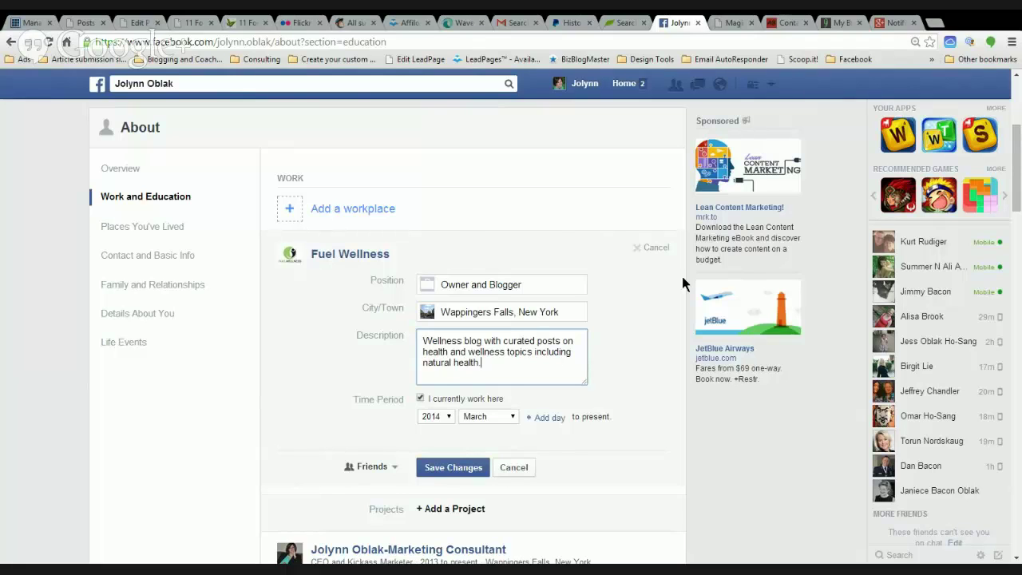
pyautogui.click(375, 206)
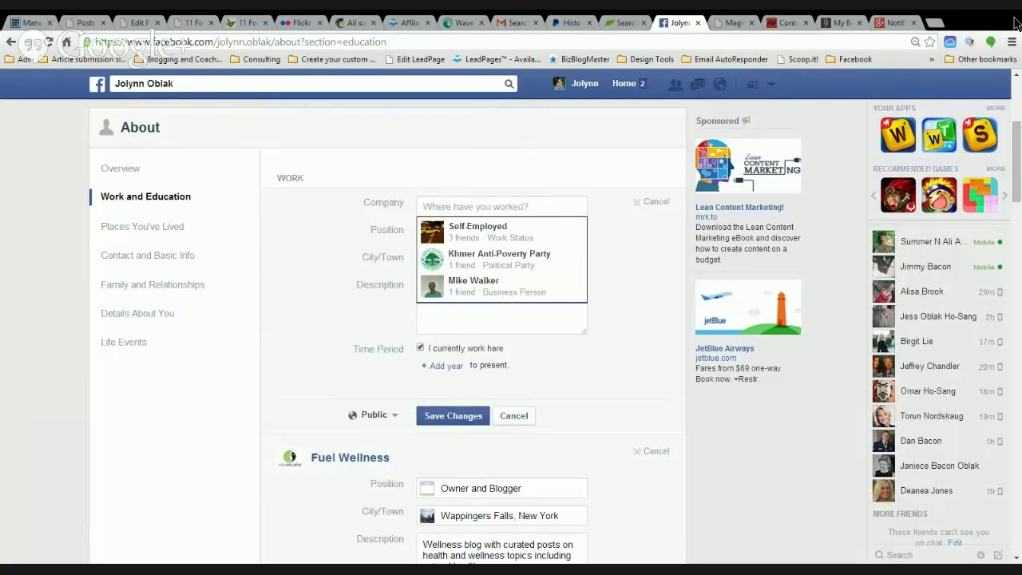
# Step: Fill the new workplace: Fuel Wellness, C.E.O., Wappingers Falls, New York, description 'Test'
pyautogui.write('Fuel')
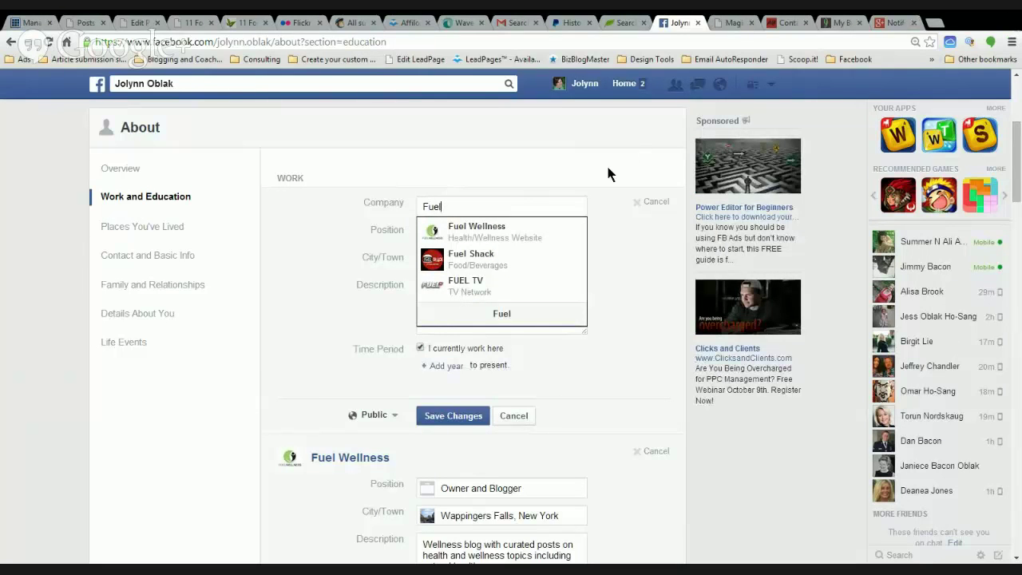
pyautogui.click(538, 237)
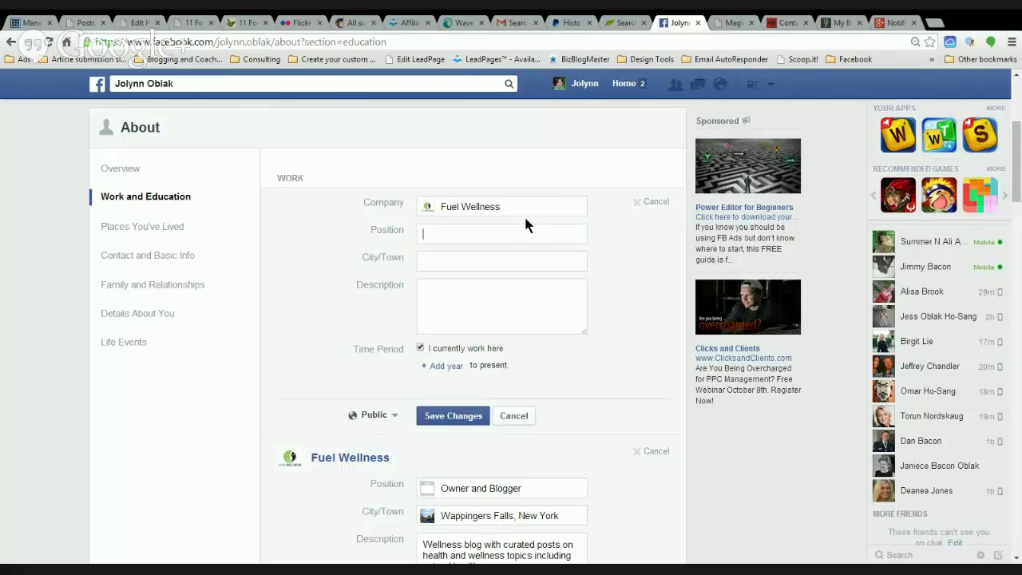
pyautogui.write('C.E.O.')
pyautogui.press('Tab')
pyautogui.write('Wappinger')
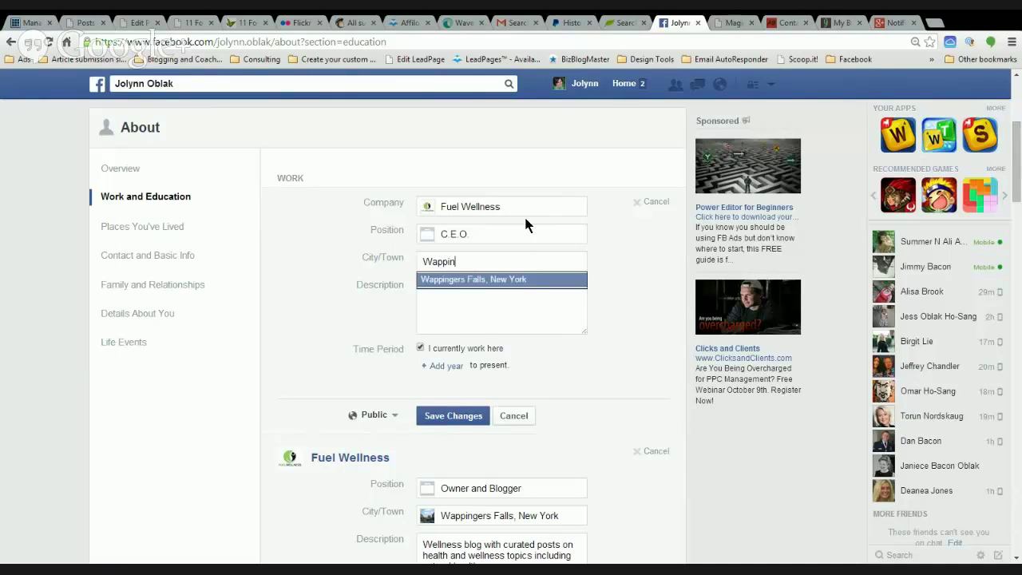
pyautogui.click(518, 279)
pyautogui.click(470, 310)
pyautogui.write('Test')
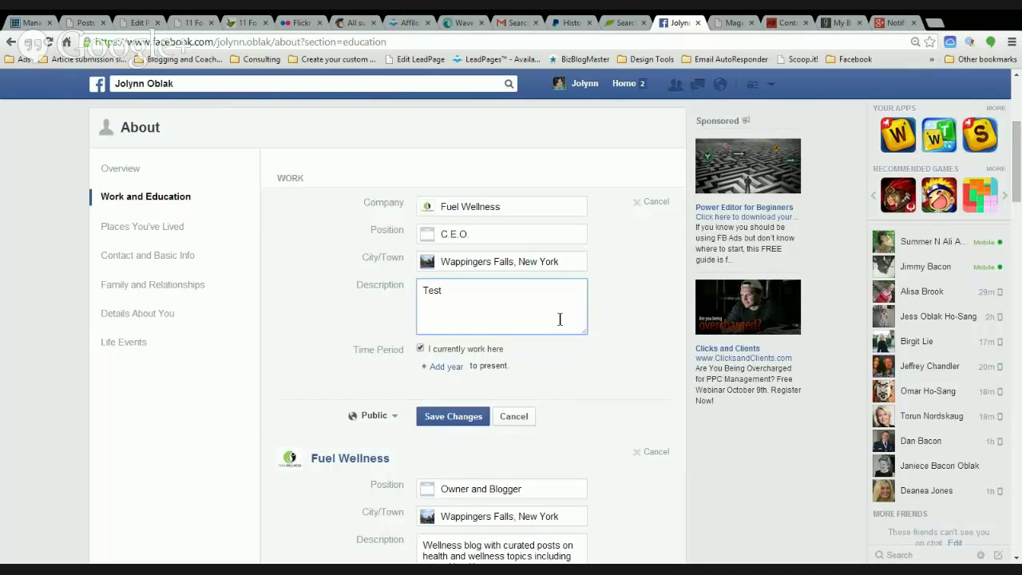
# Step: Mark the job as not current with year 2014 and save the entry
pyautogui.click(420, 348)
pyautogui.click(441, 367)
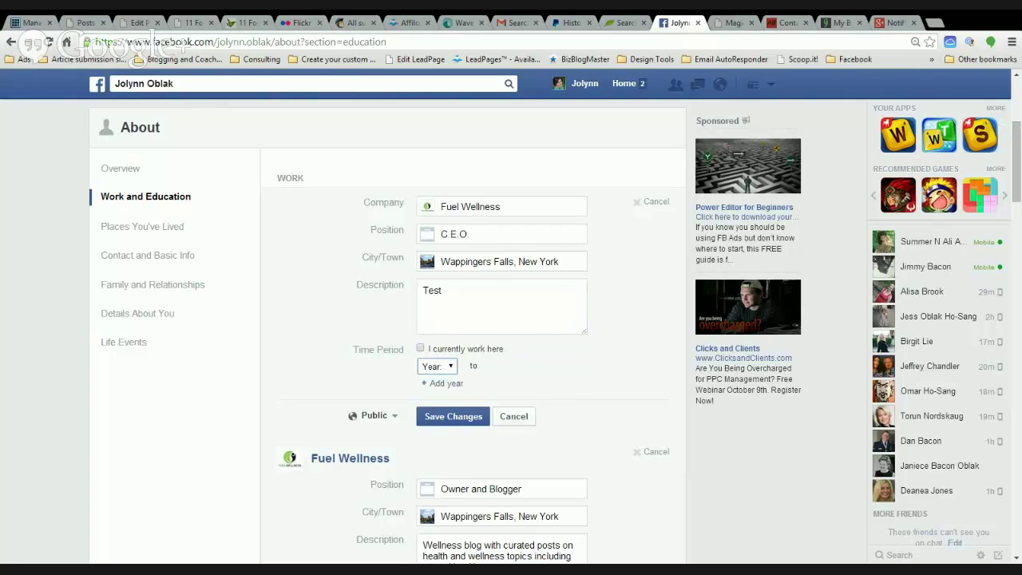
pyautogui.click(435, 380)
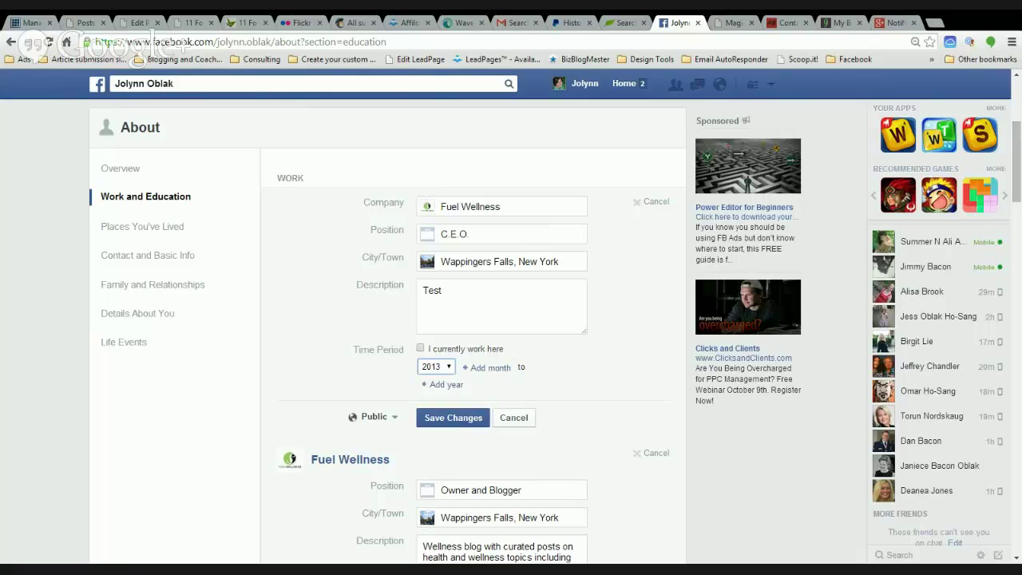
pyautogui.press('Up')
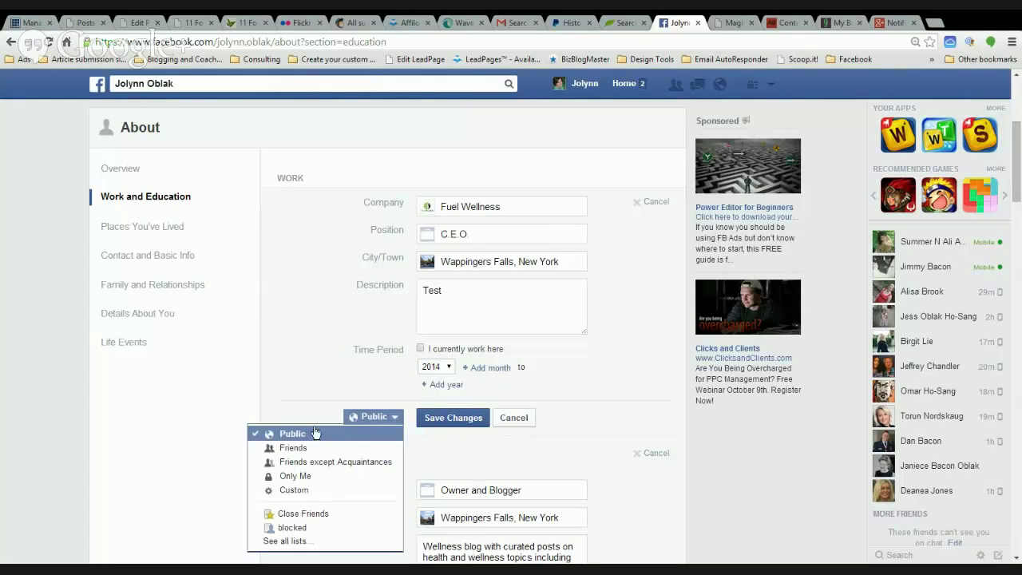
pyautogui.scroll(-1, 314, 425)
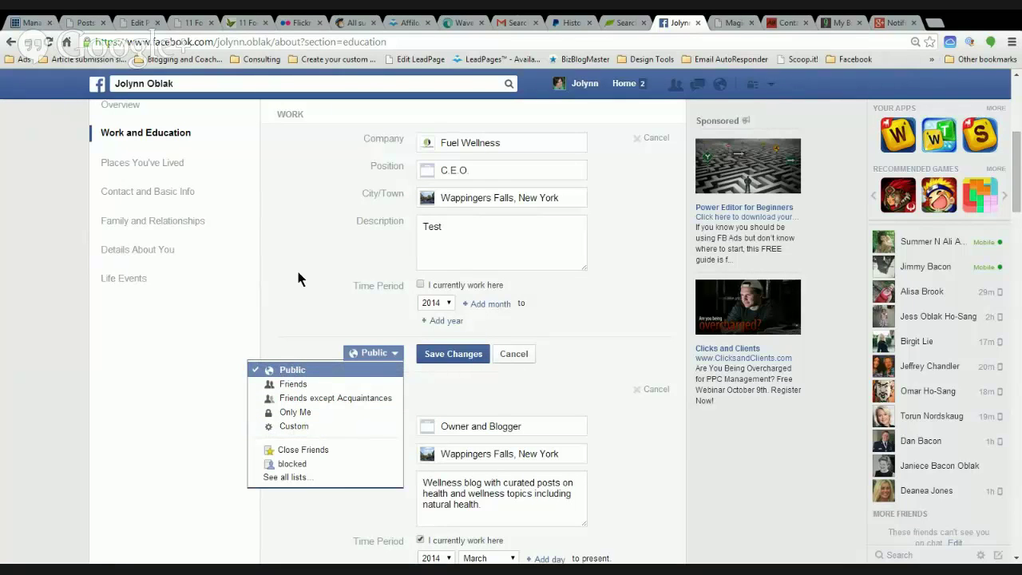
pyautogui.click(308, 231)
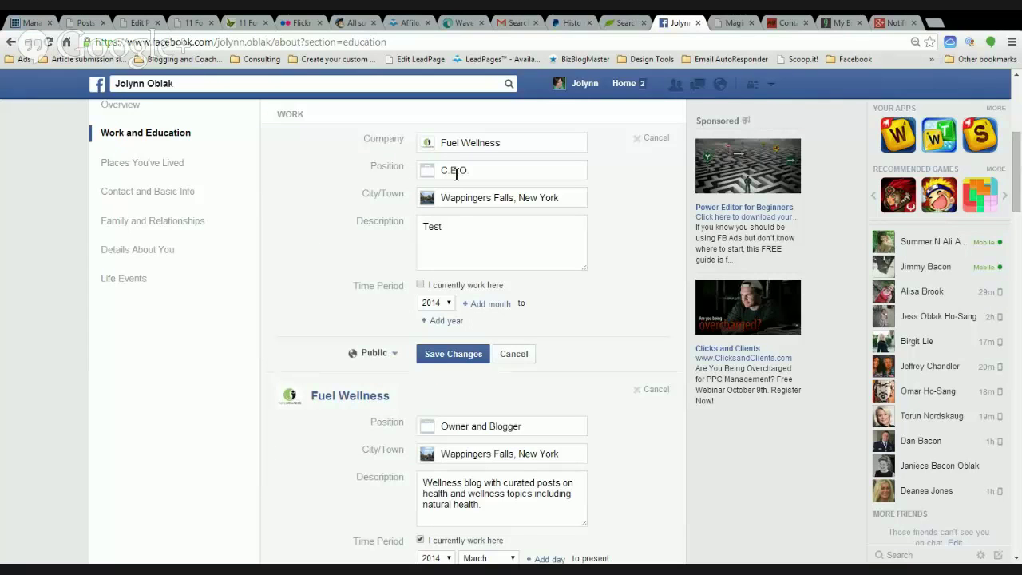
pyautogui.click(455, 357)
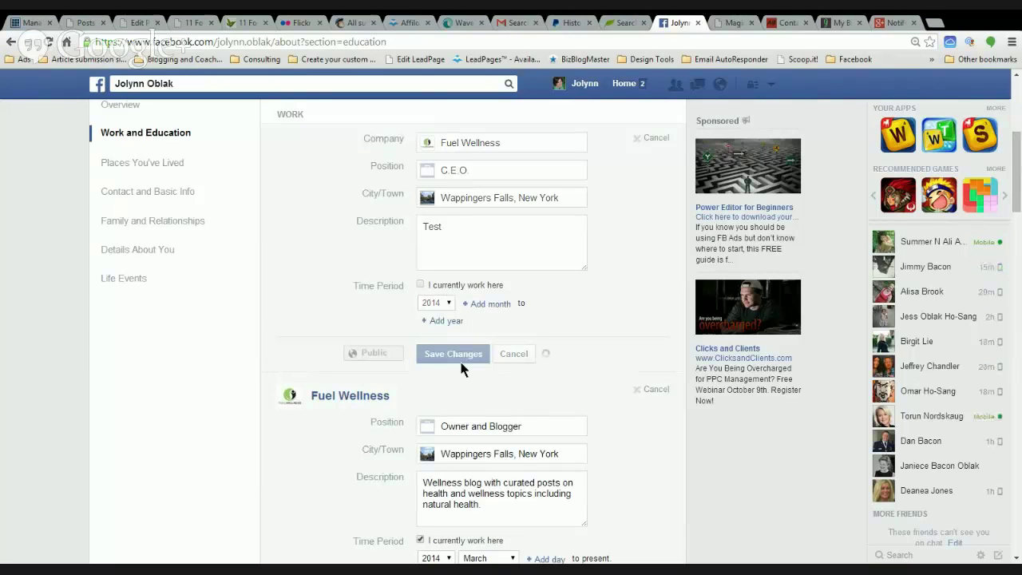
# Step: Leave the Work editor through About Overview and the About page to reach the Timeline
pyautogui.scroll(4, 215, 178)
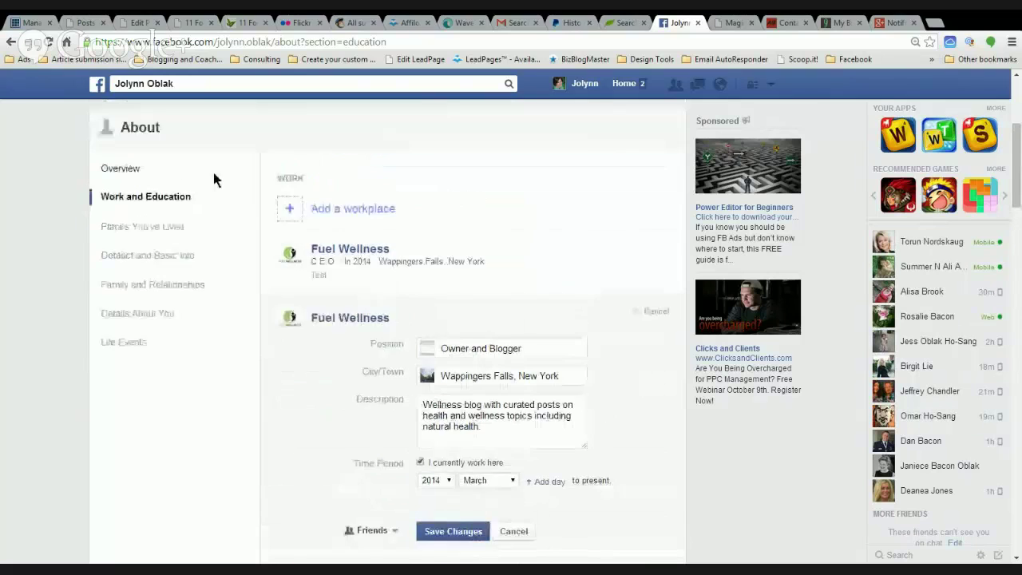
pyautogui.click(133, 424)
pyautogui.scroll(-1, 331, 399)
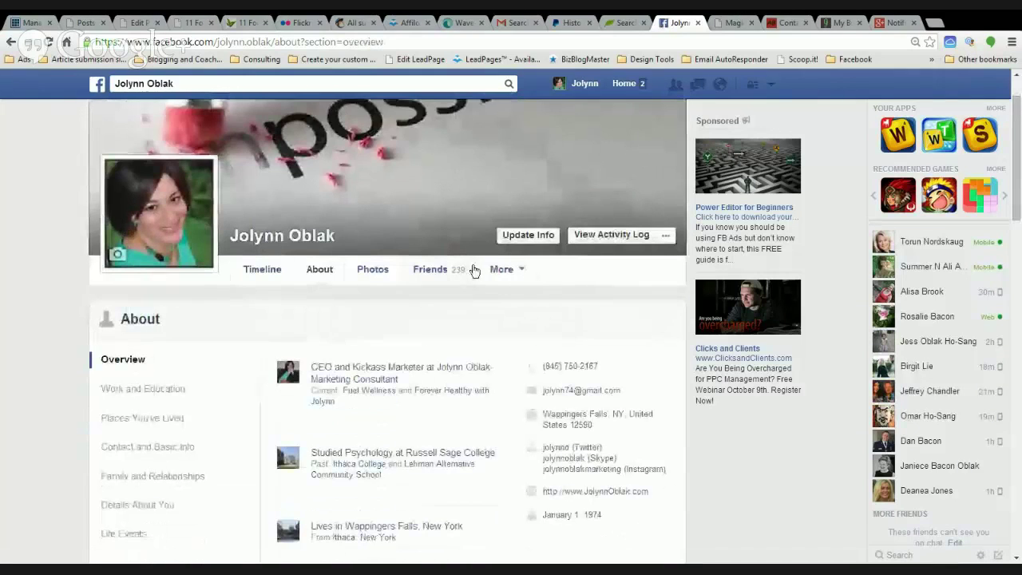
pyautogui.click(311, 273)
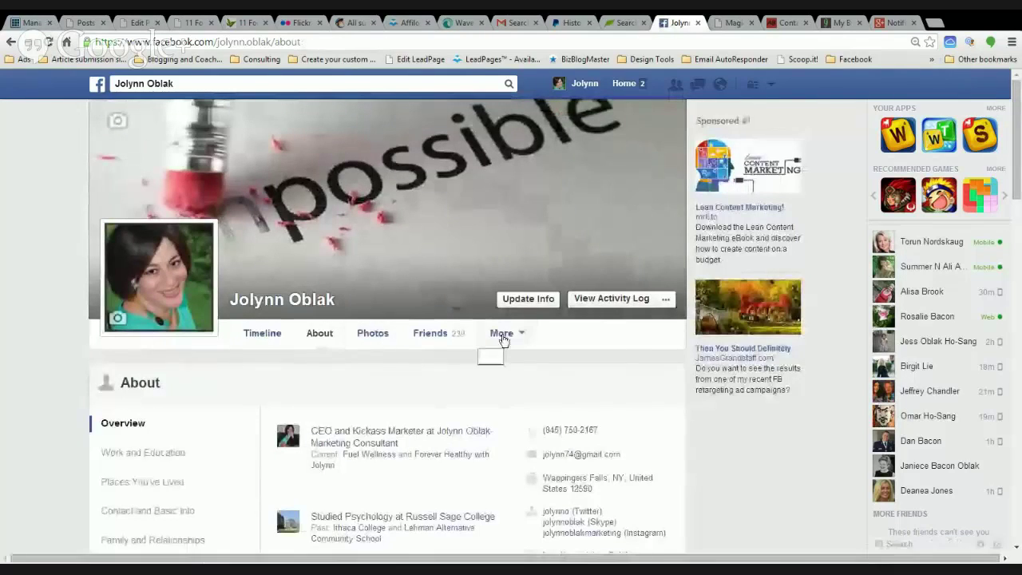
pyautogui.click(260, 334)
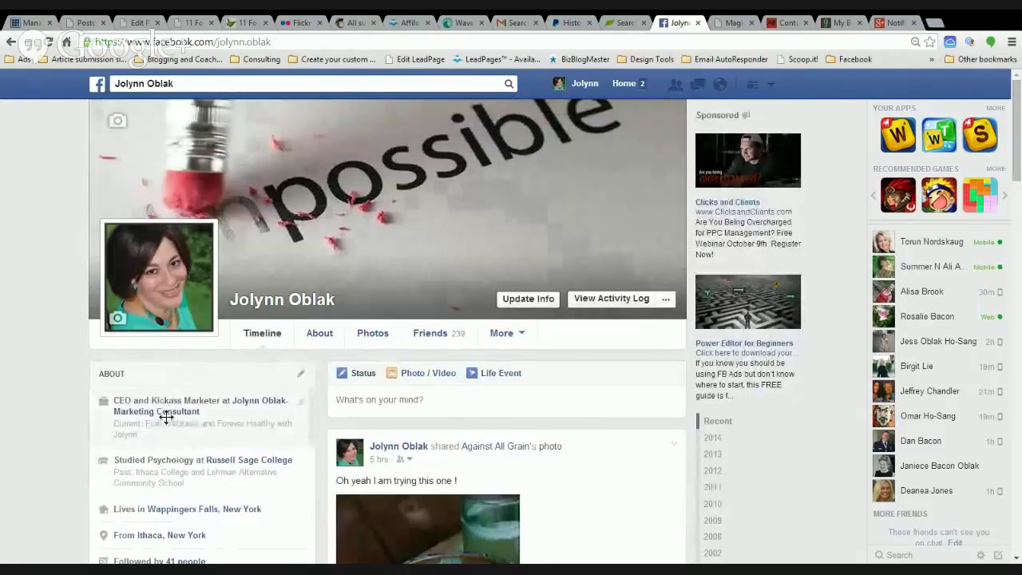
# Step: Set the Fuel Wellness C.E.O. job as the main job in the About summary
pyautogui.click(300, 404)
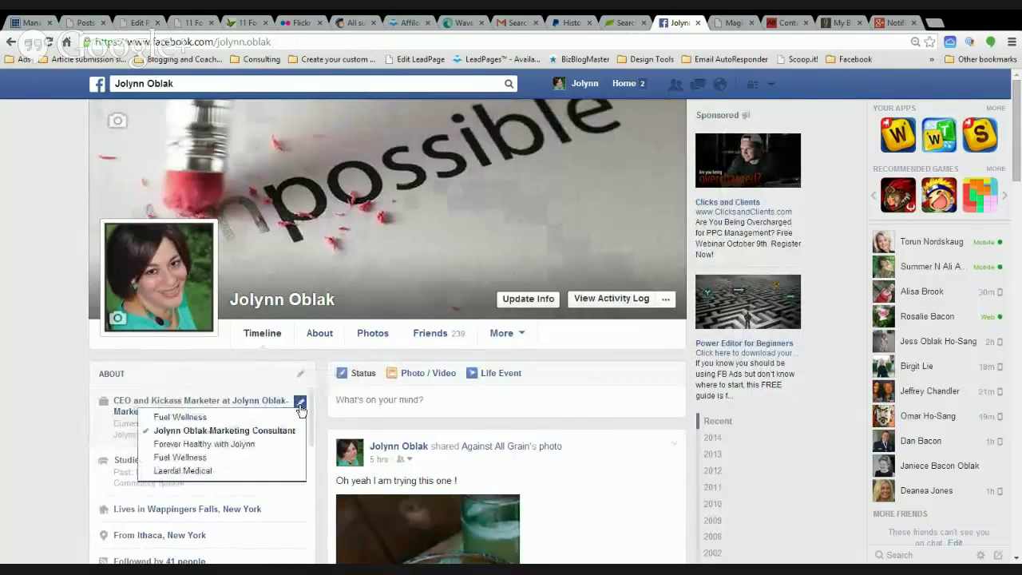
pyautogui.click(190, 419)
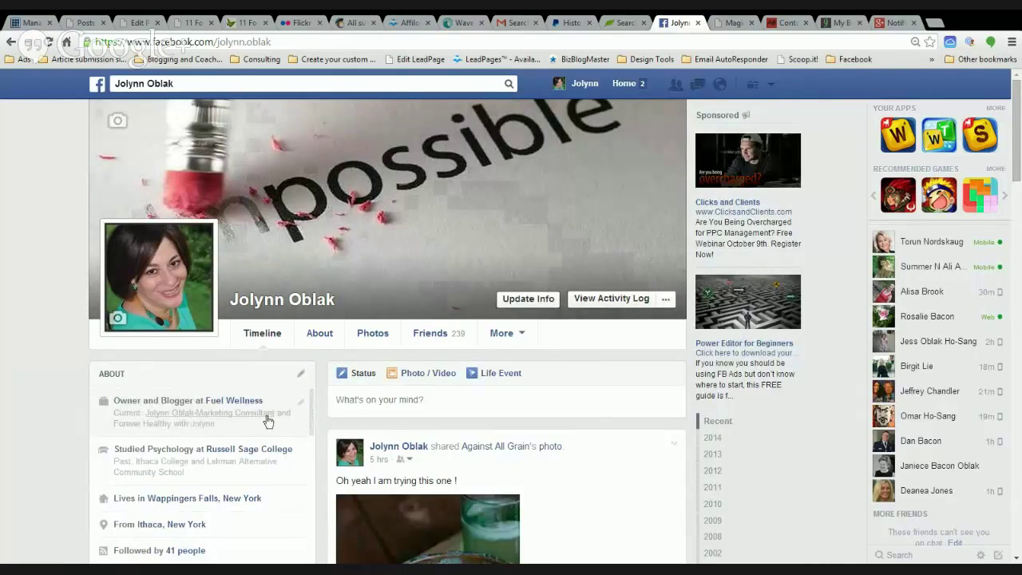
pyautogui.click(299, 404)
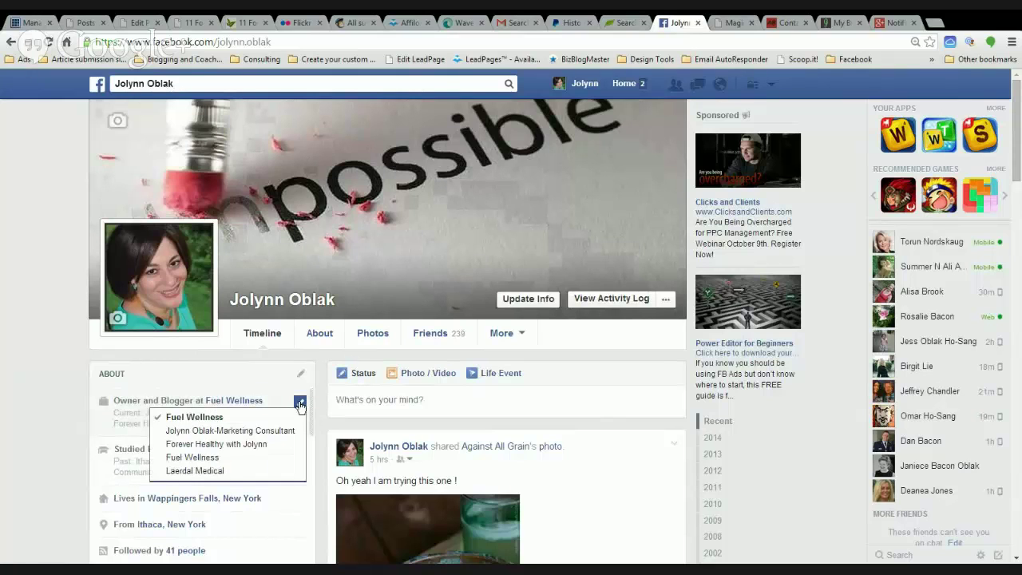
pyautogui.click(248, 459)
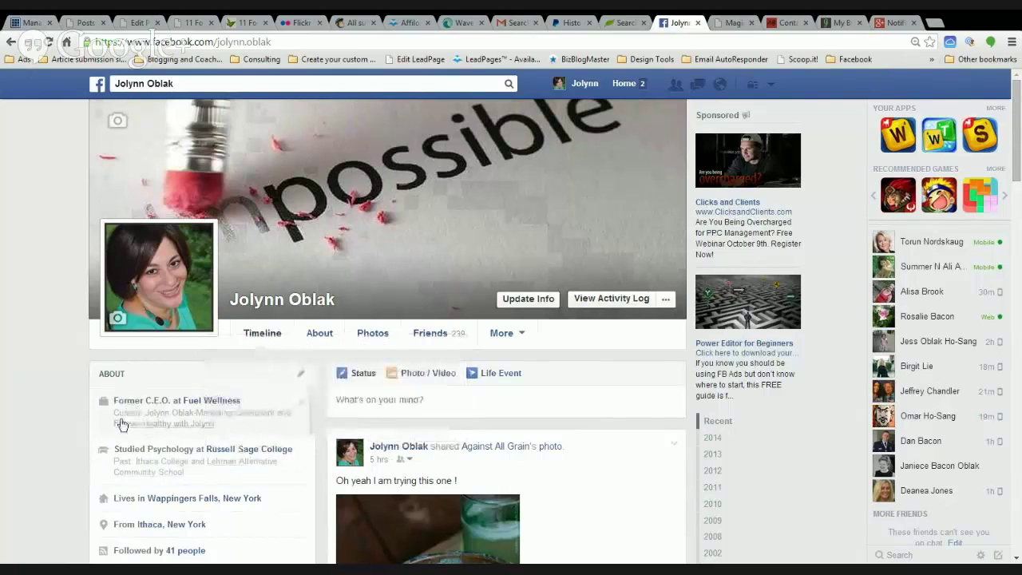
# Step: Visit the Fuel Wellness business page, then go back to the personal profile
pyautogui.moveTo(121, 424)
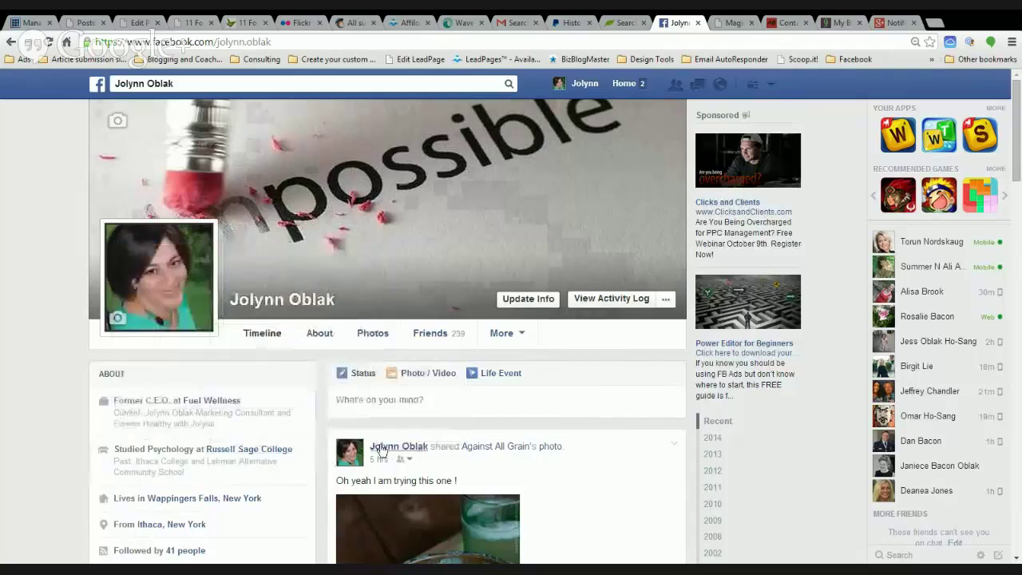
pyautogui.moveTo(224, 403)
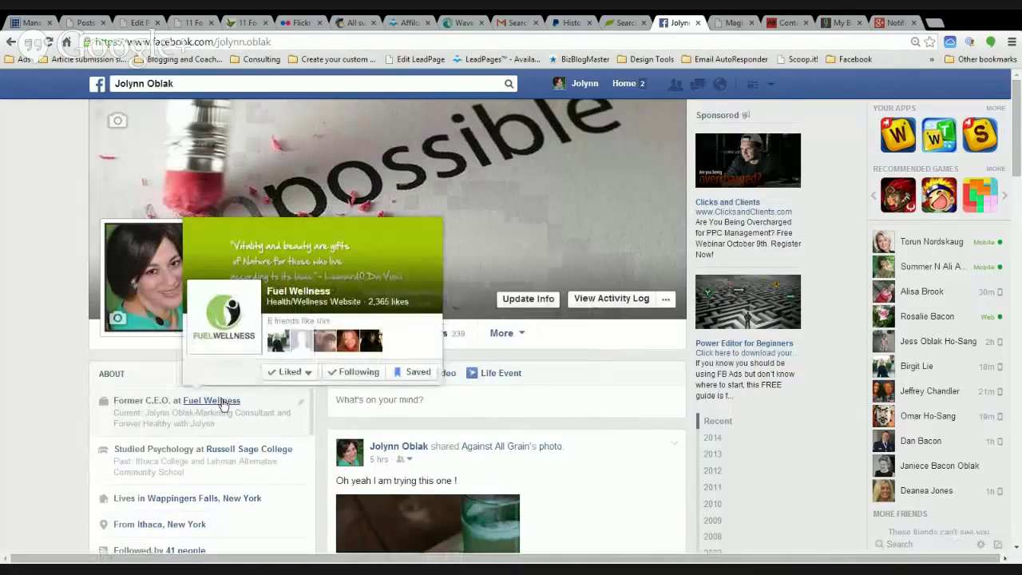
pyautogui.click(222, 402)
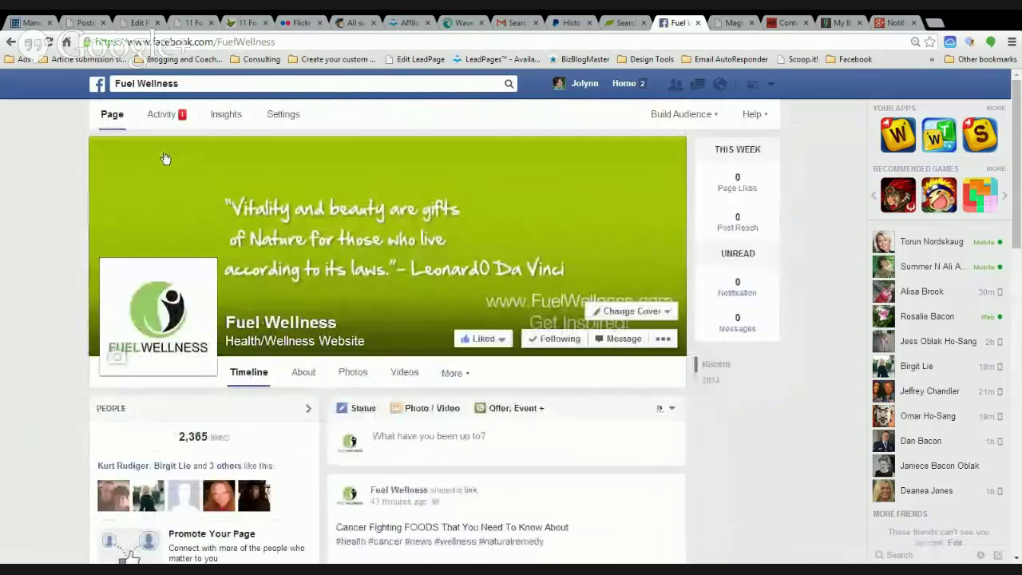
pyautogui.scroll(-4, 285, 389)
pyautogui.scroll(4, 331, 395)
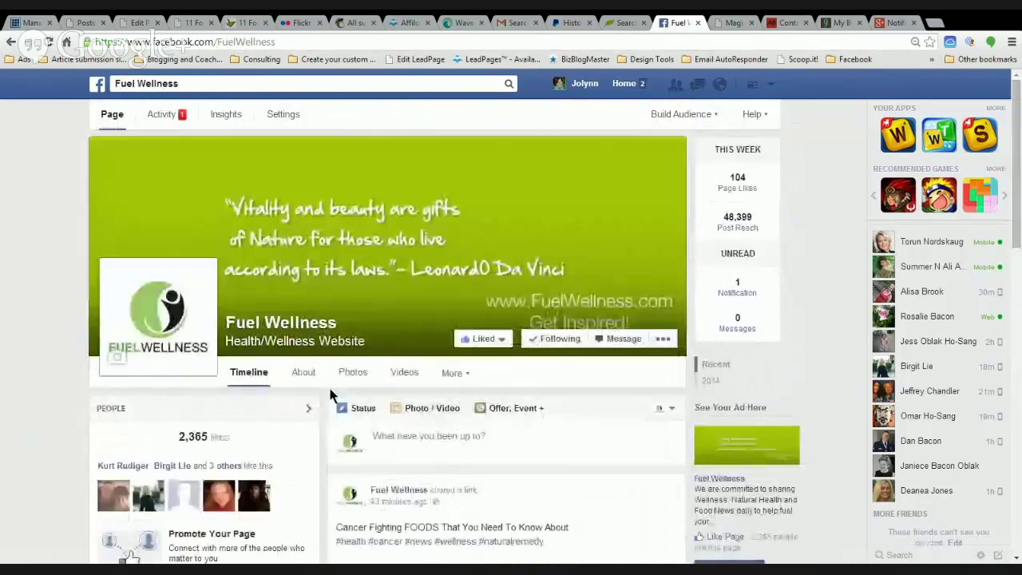
pyautogui.click(10, 42)
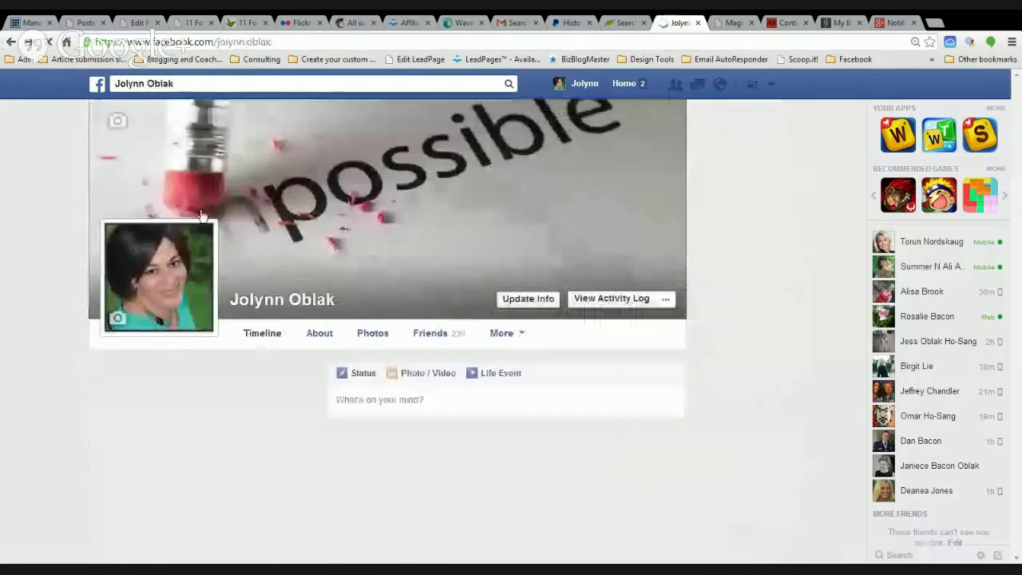
# Step: Close the Manage Sections dialog and open About's Work and Education section
pyautogui.click(300, 402)
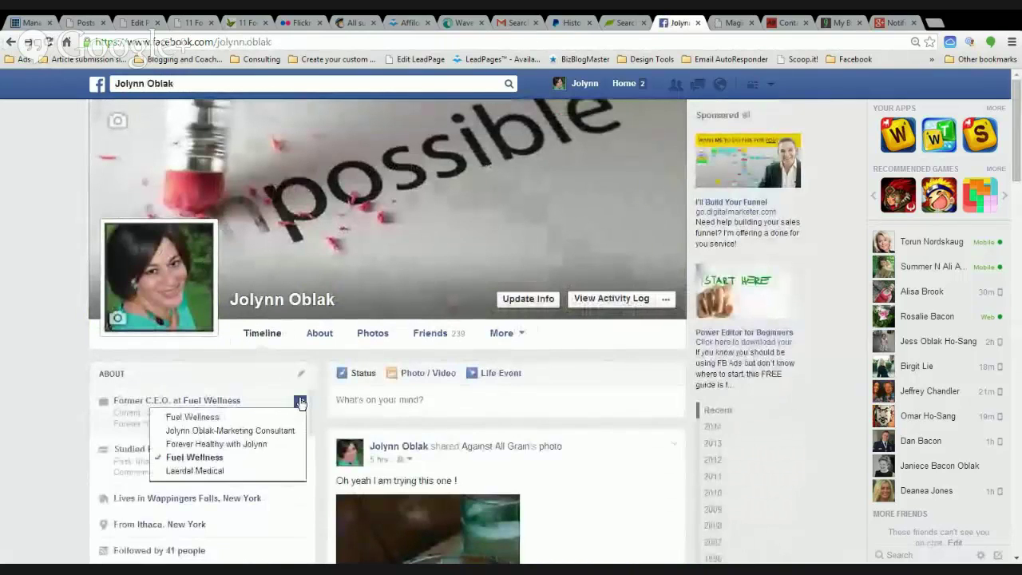
pyautogui.click(300, 373)
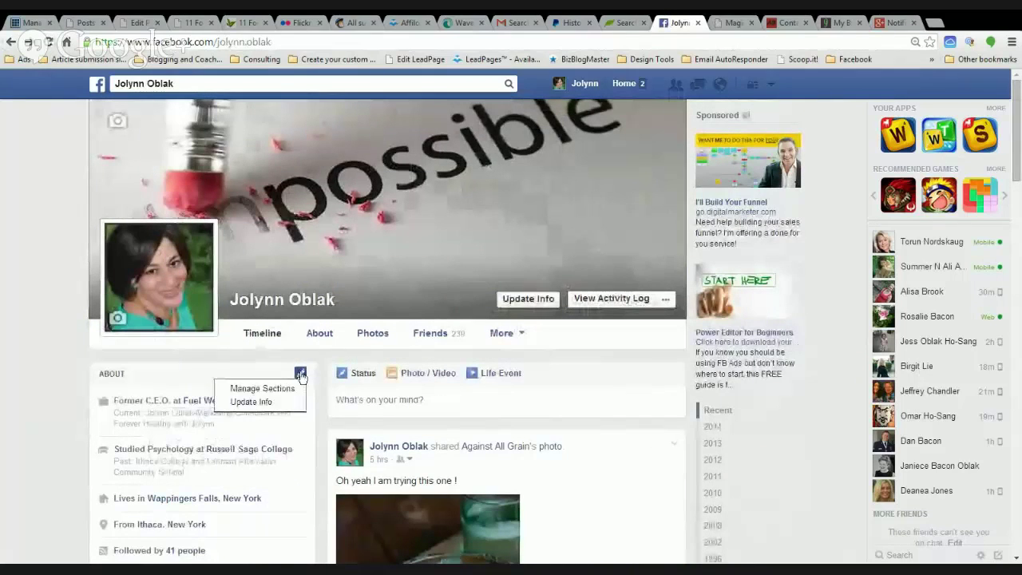
pyautogui.click(280, 390)
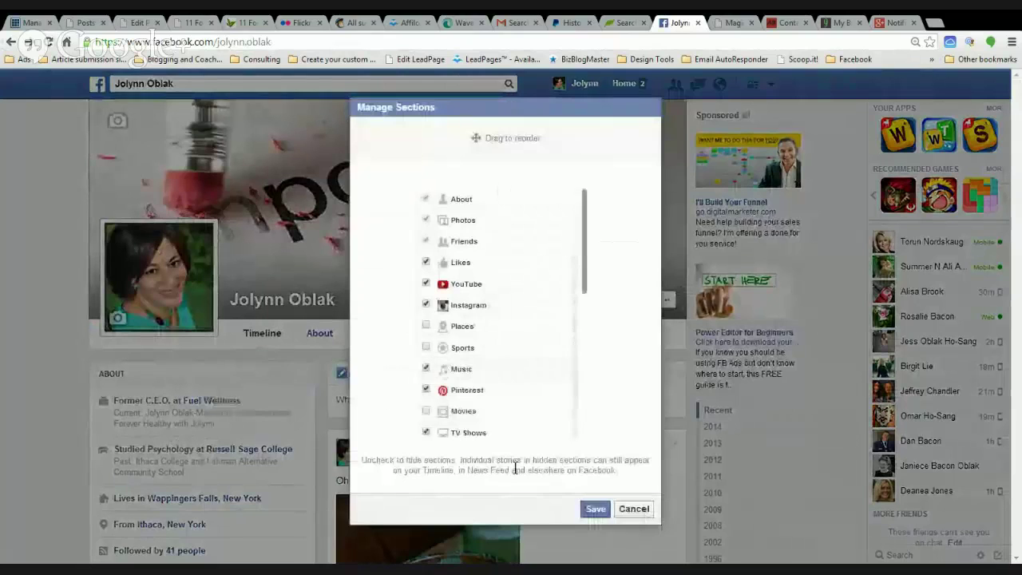
pyautogui.click(631, 509)
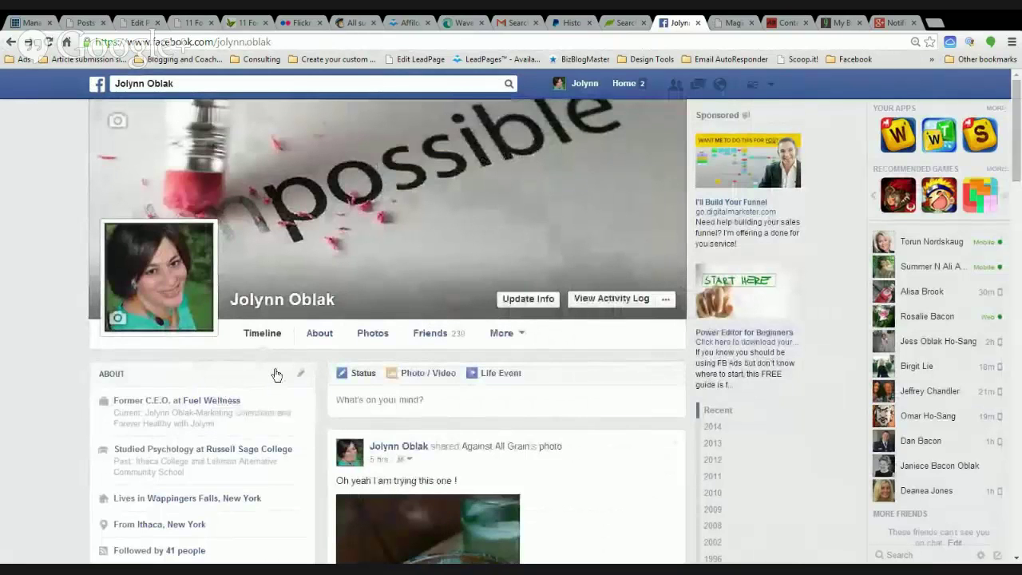
pyautogui.click(318, 336)
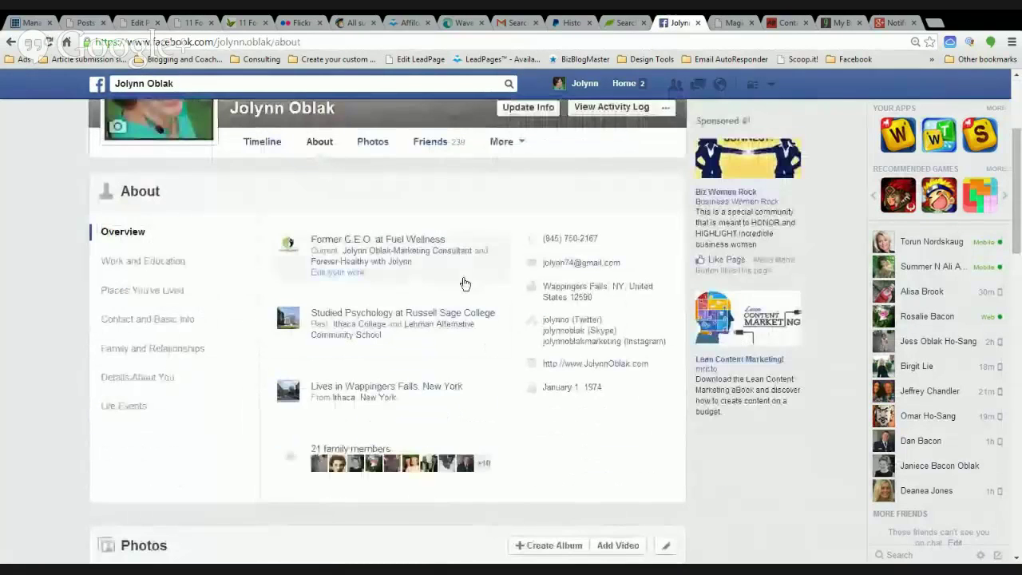
pyautogui.click(496, 250)
pyautogui.scroll(-5, 494, 330)
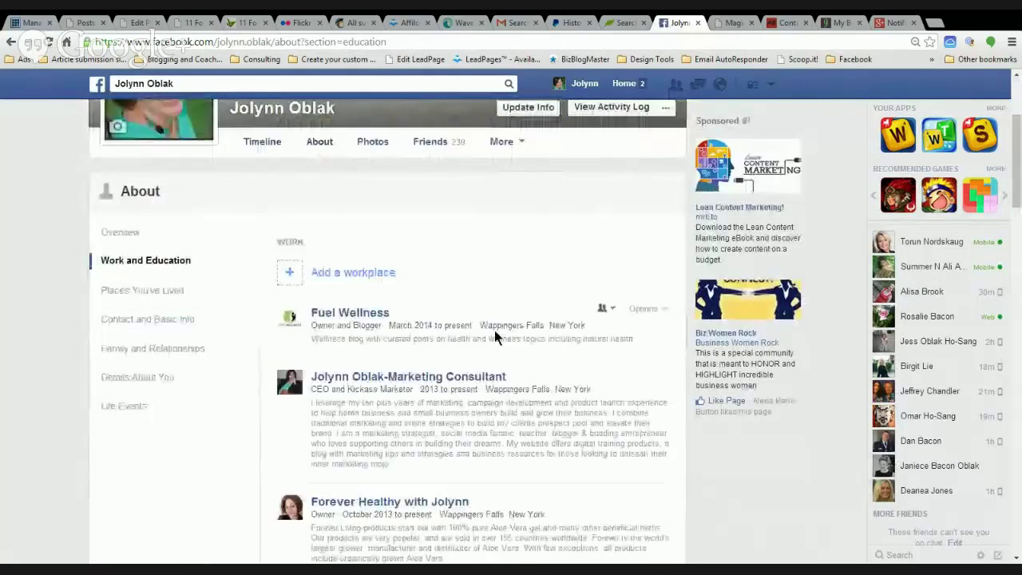
# Step: Delete the duplicate C.E.O. Fuel Wellness work entry and confirm its removal
pyautogui.click(662, 400)
pyautogui.click(647, 444)
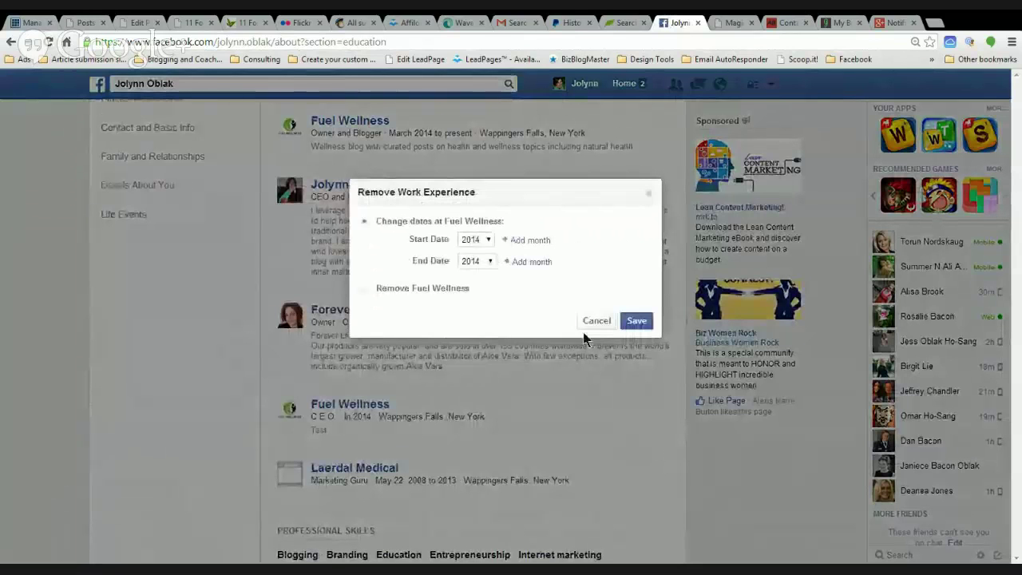
pyautogui.click(635, 323)
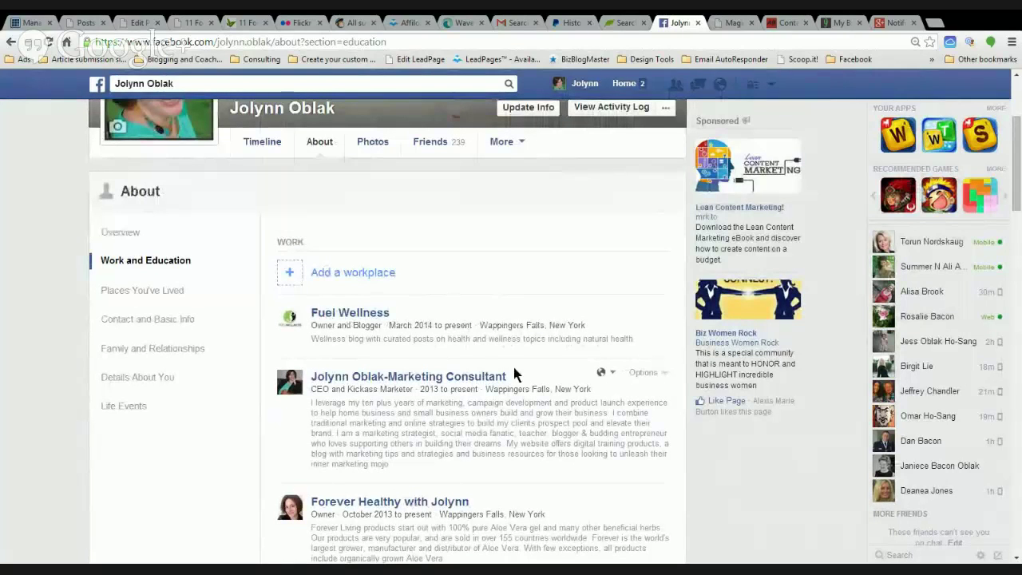
# Step: Change the Marketing Consultant Position from 'CEO and Kickass Marketer' to 'Like My Business Page Here>'
pyautogui.click(653, 372)
pyautogui.click(653, 399)
pyautogui.scroll(-2, 568, 335)
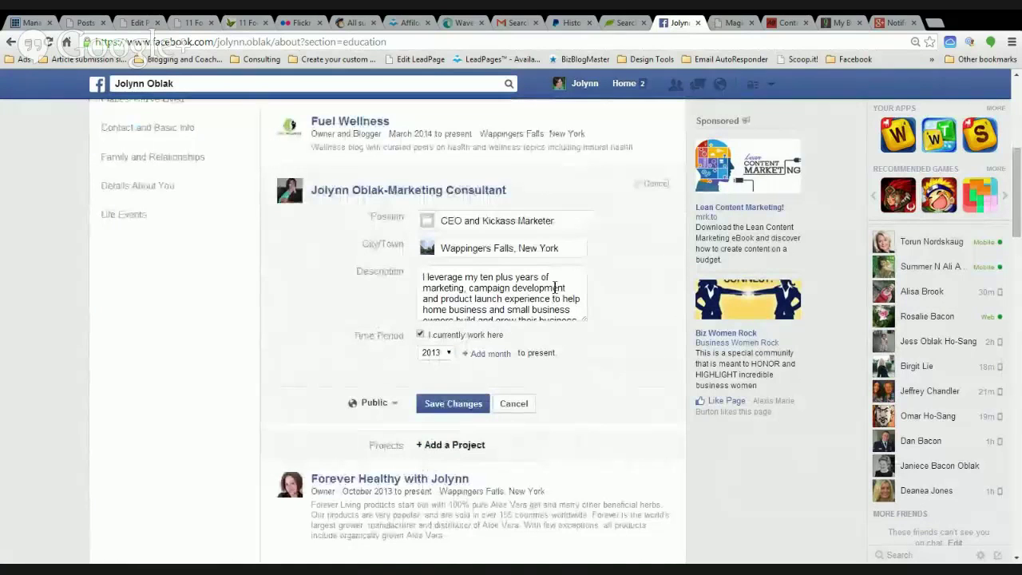
pyautogui.tripleClick(441, 219)
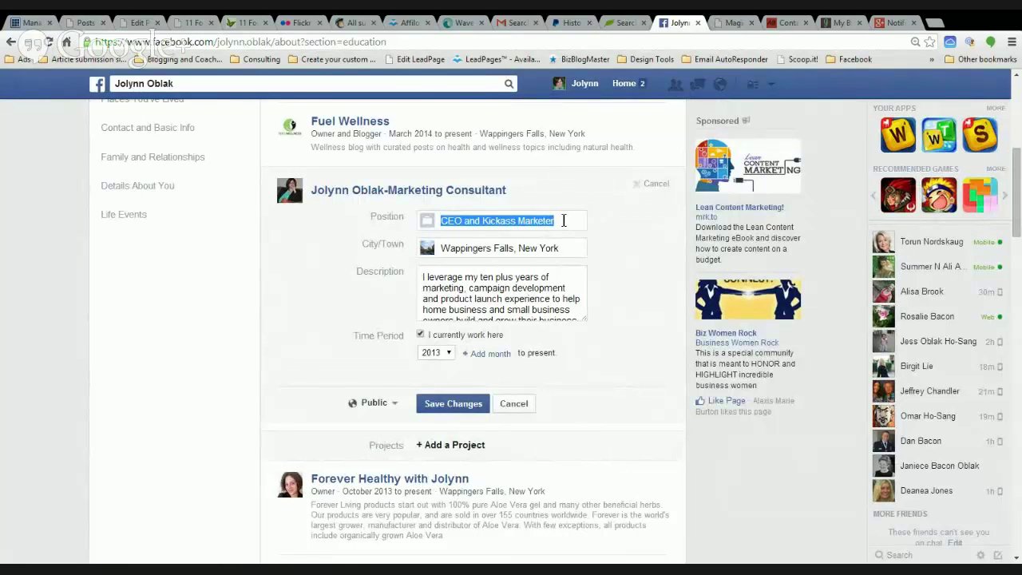
pyautogui.write('Like ')
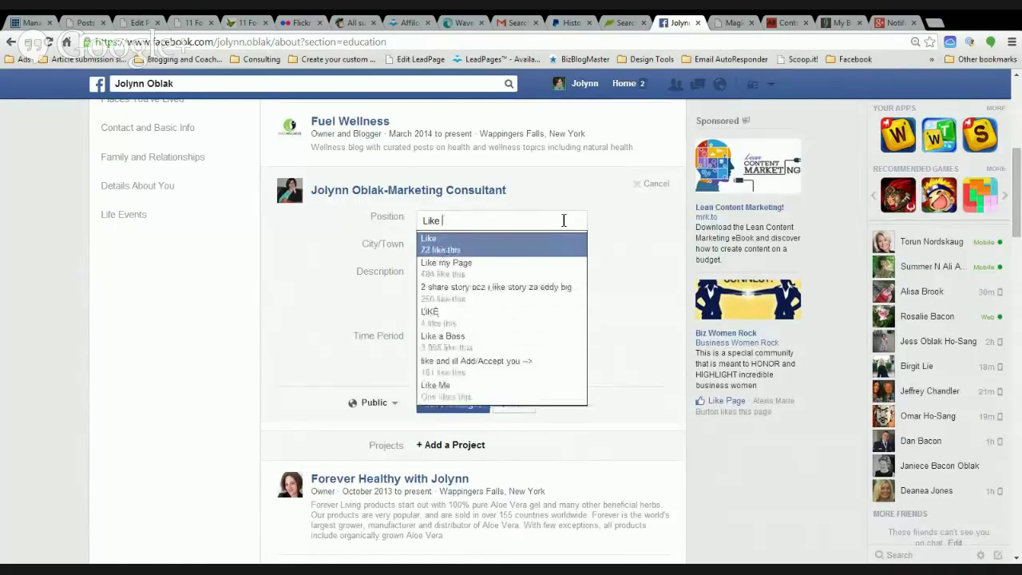
pyautogui.write('My')
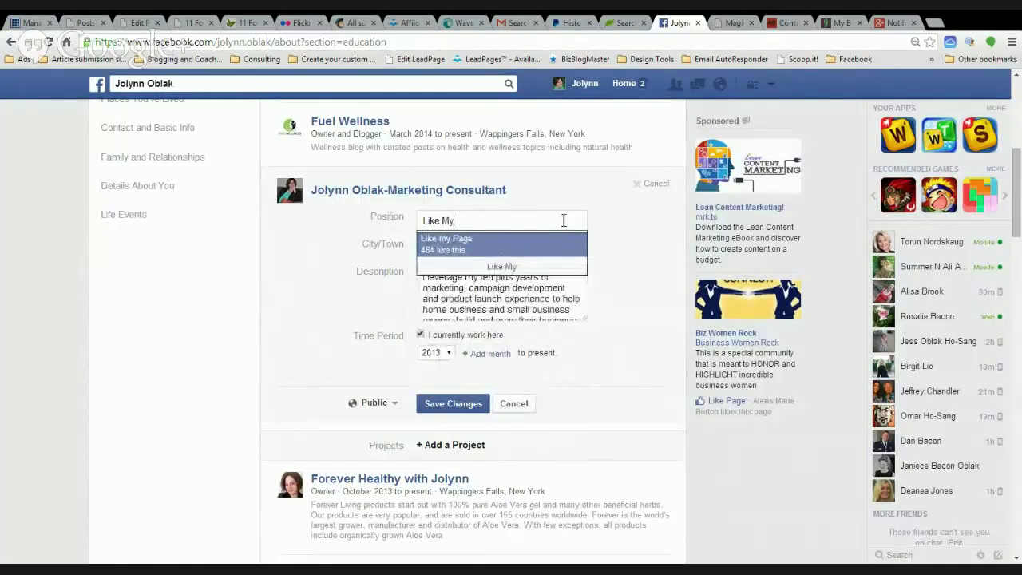
pyautogui.write(' Business Page')
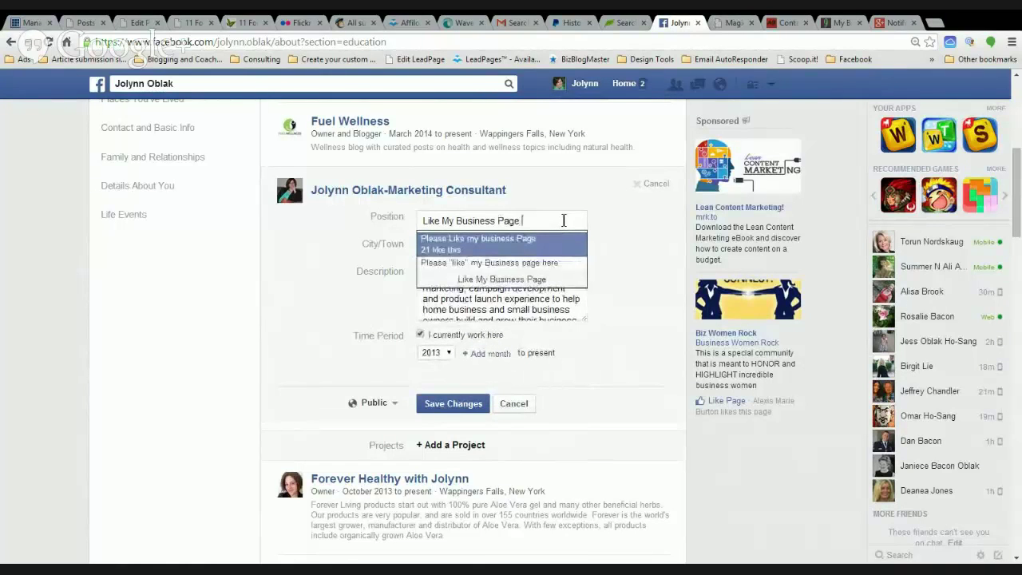
pyautogui.write(' Here>')
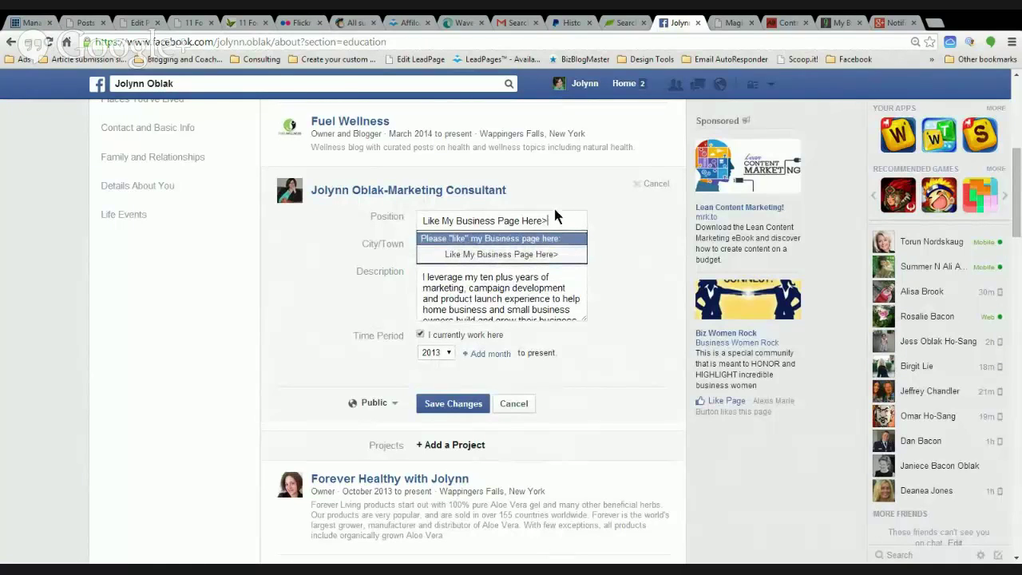
pyautogui.press('Tab')
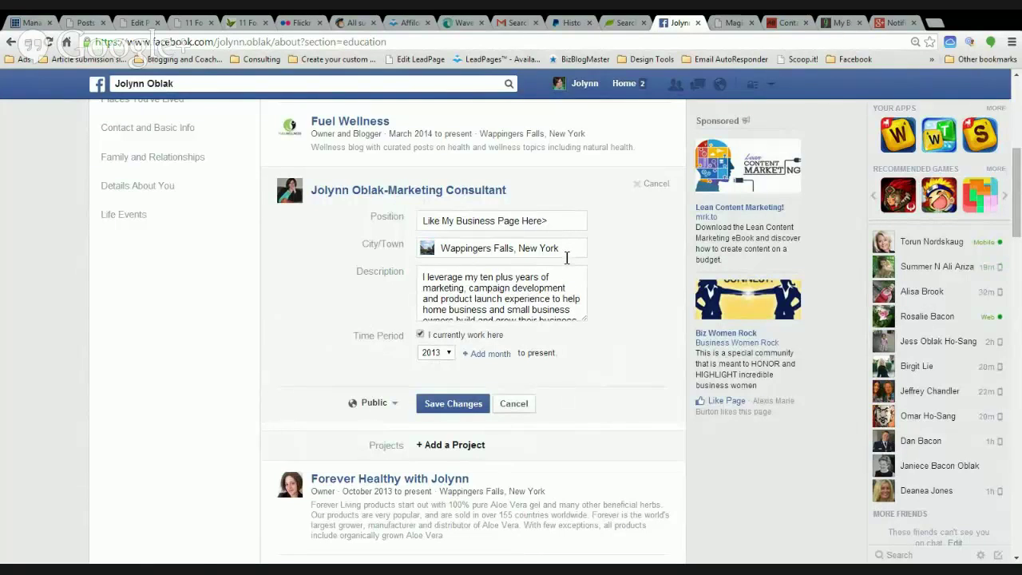
# Step: Review the Marketing Consultant description, then save the entry with its new position
pyautogui.click(466, 288)
pyautogui.moveTo(421, 275); pyautogui.dragTo(583, 252)
pyautogui.scroll(3, 582, 258)
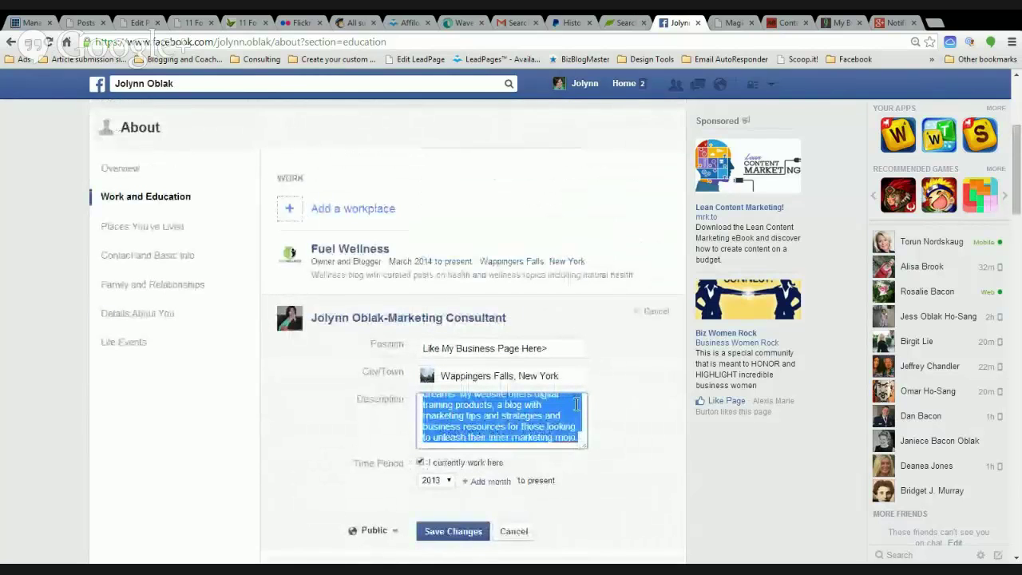
pyautogui.click(522, 409)
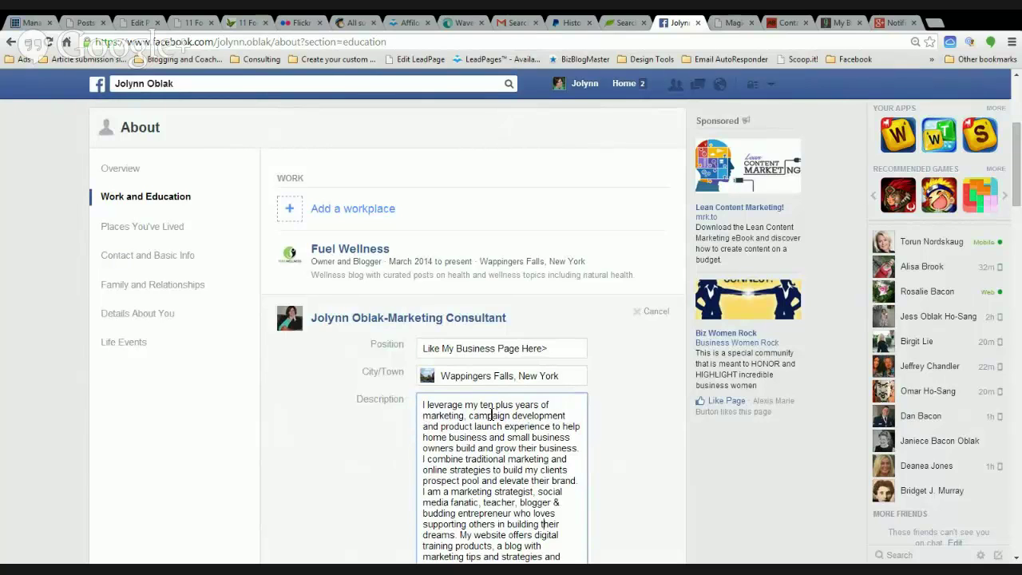
pyautogui.scroll(-2, 523, 401)
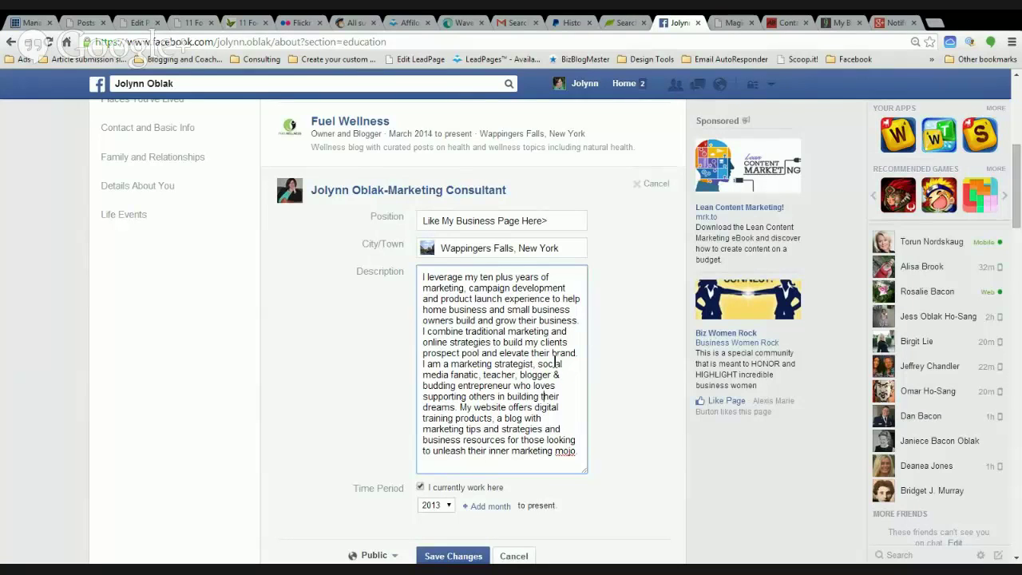
pyautogui.click(650, 349)
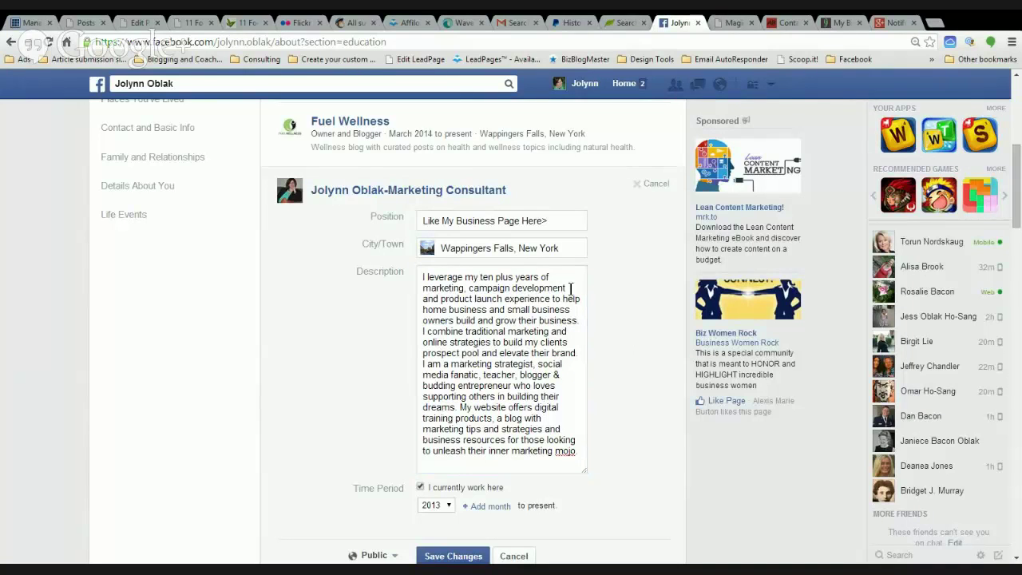
pyautogui.scroll(-1, 596, 438)
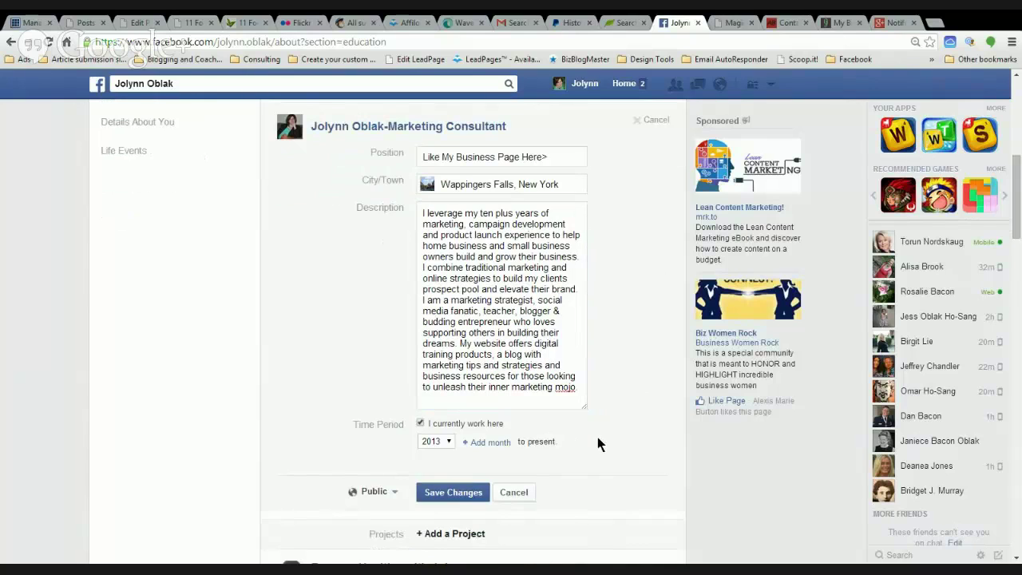
pyautogui.click(468, 489)
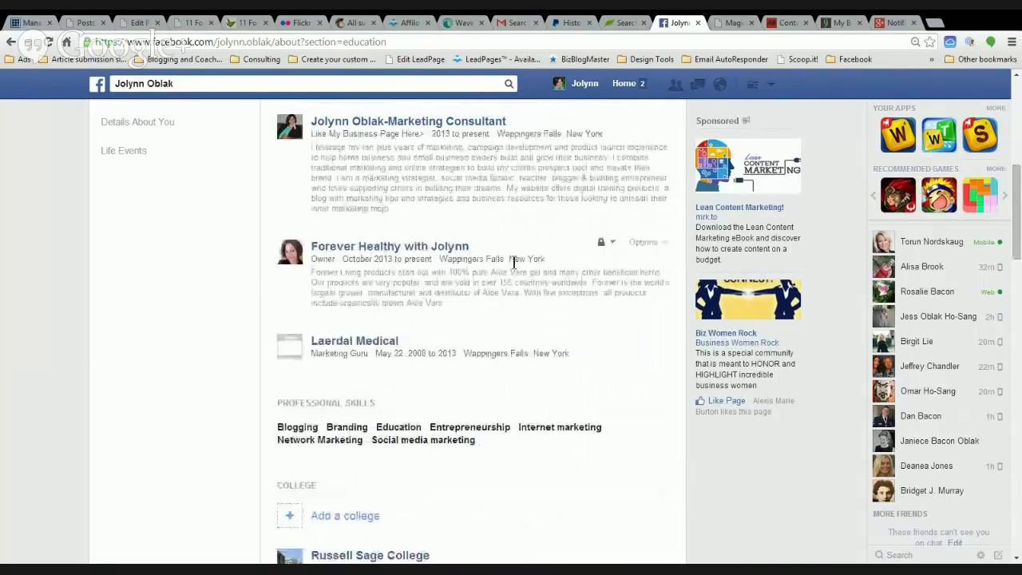
pyautogui.click(256, 212)
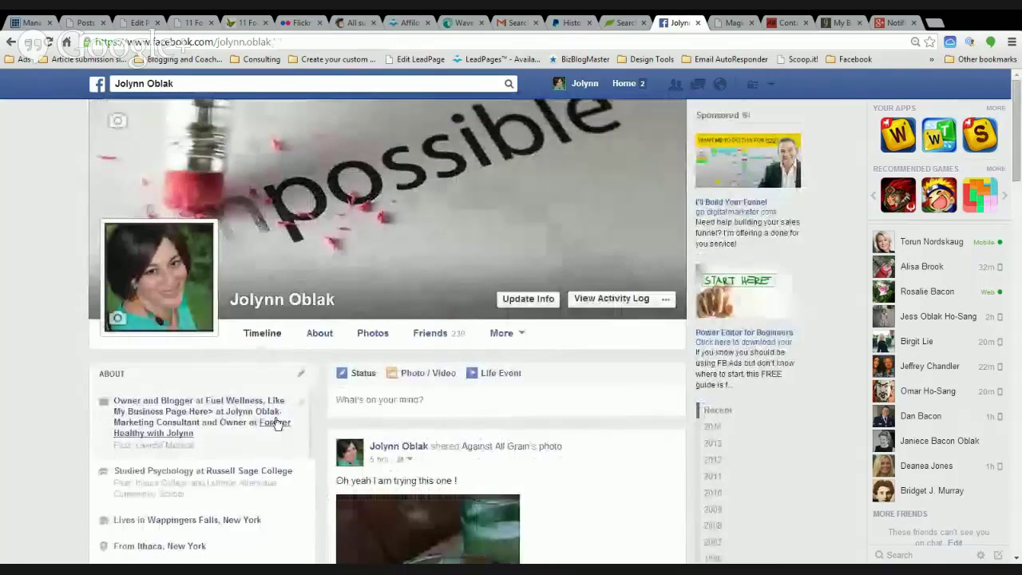
pyautogui.click(299, 401)
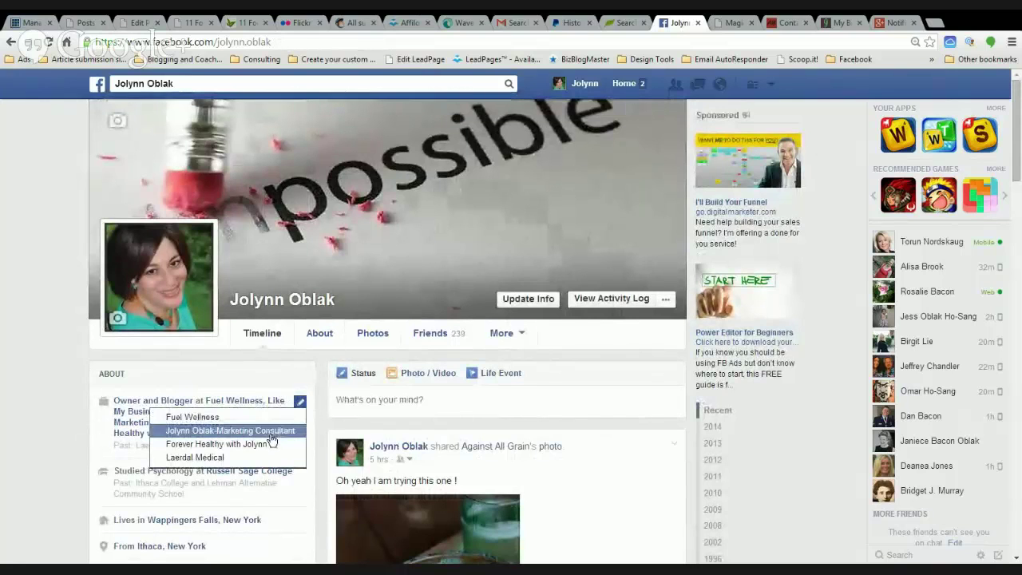
pyautogui.click(271, 432)
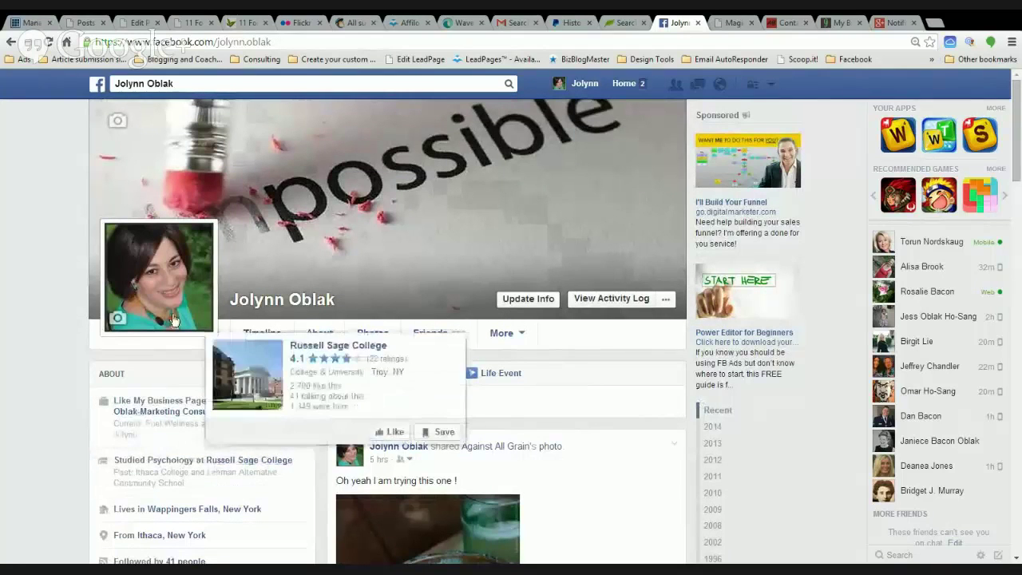
pyautogui.scroll(-2, 312, 232)
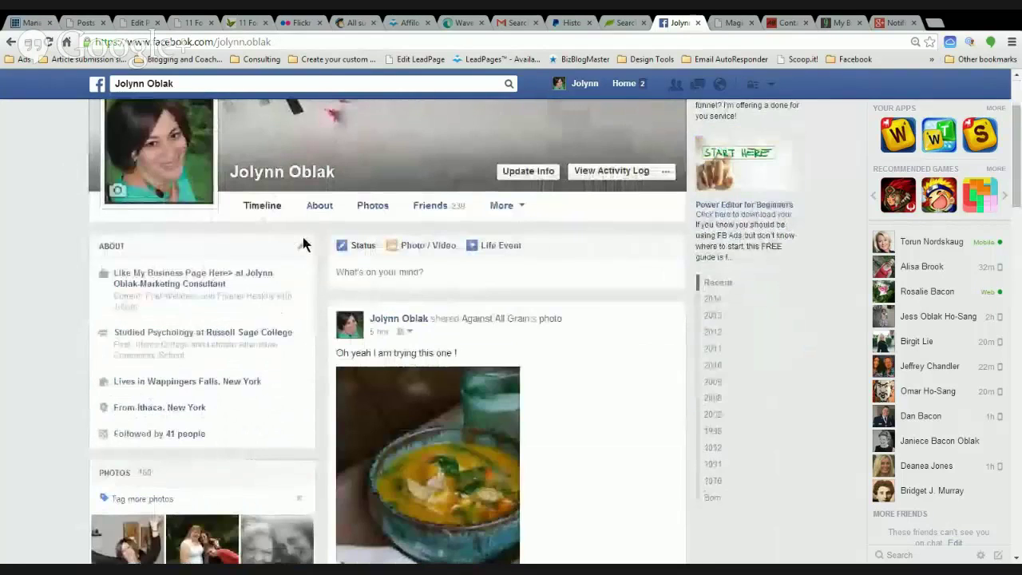
pyautogui.moveTo(251, 282)
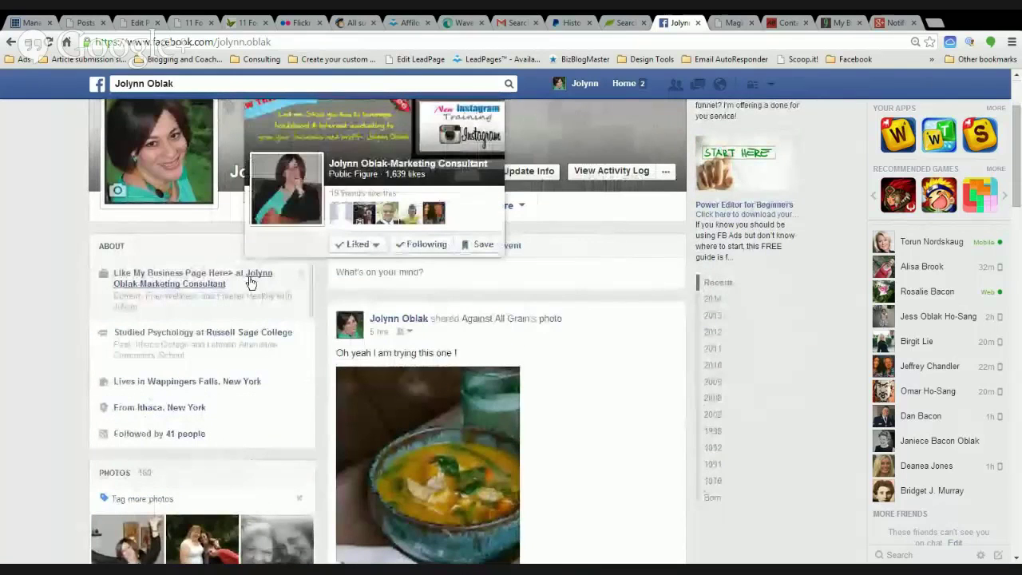
pyautogui.click(250, 281)
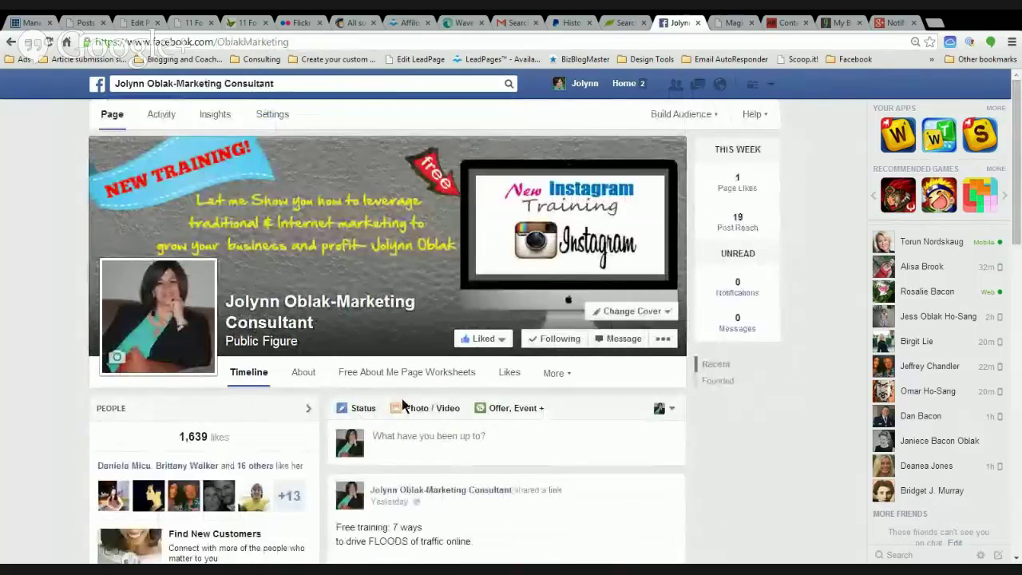
pyautogui.scroll(-1, 495, 392)
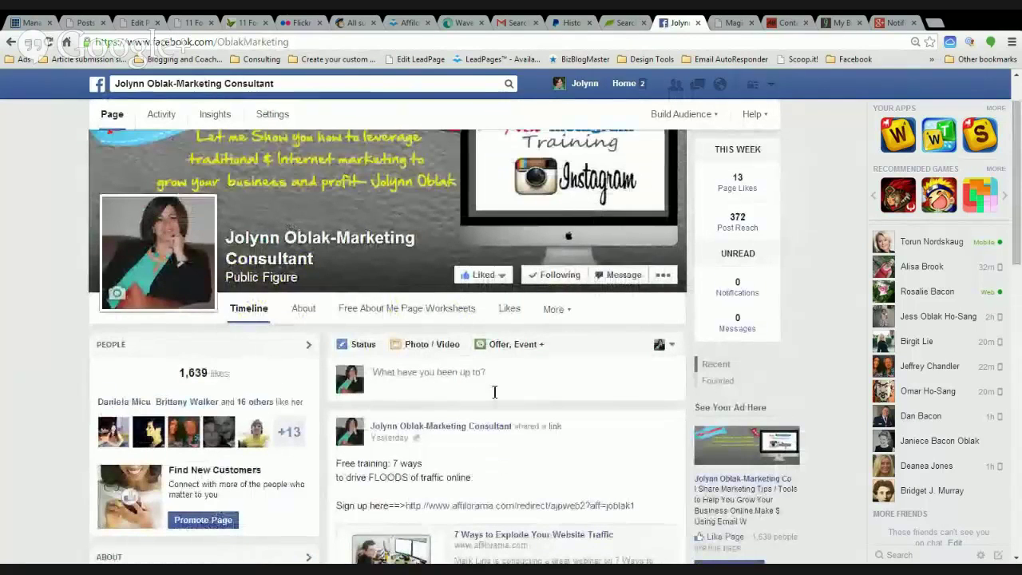
pyautogui.click(11, 45)
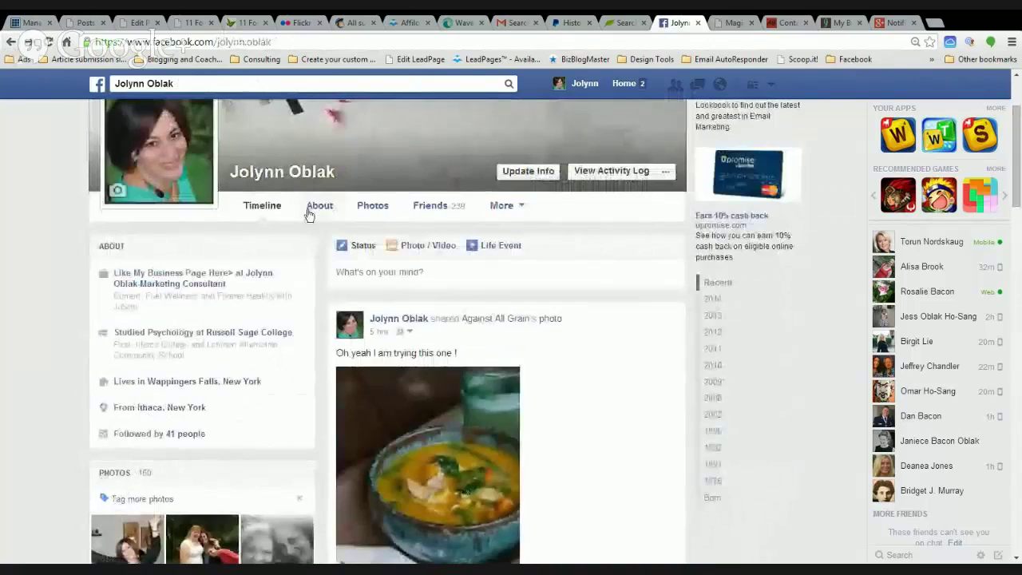
# Step: Go to the profile's About tab and show Details About You, with the bio and three favorite quotes
pyautogui.click(310, 209)
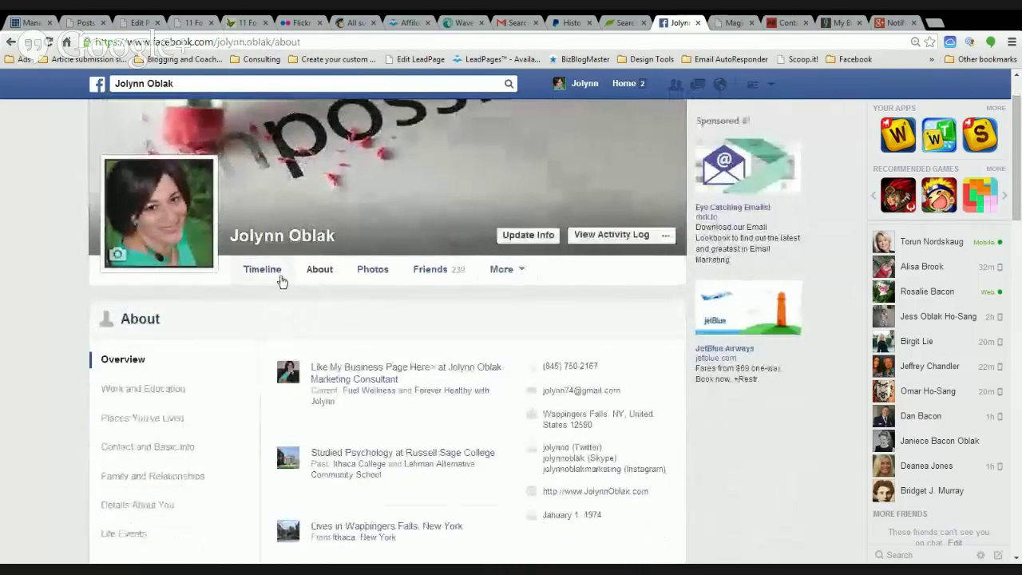
pyautogui.scroll(-2, 178, 415)
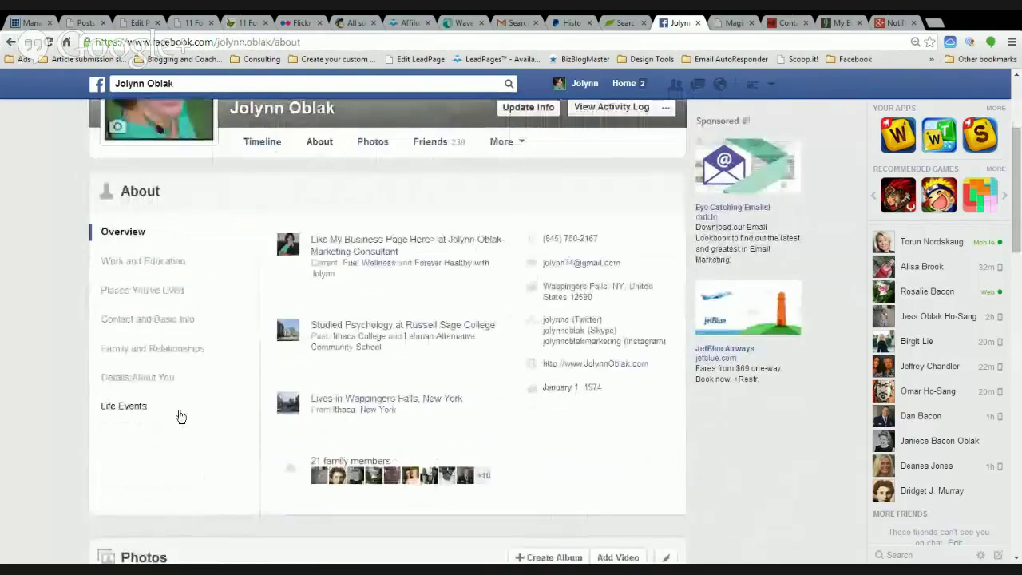
pyautogui.click(142, 381)
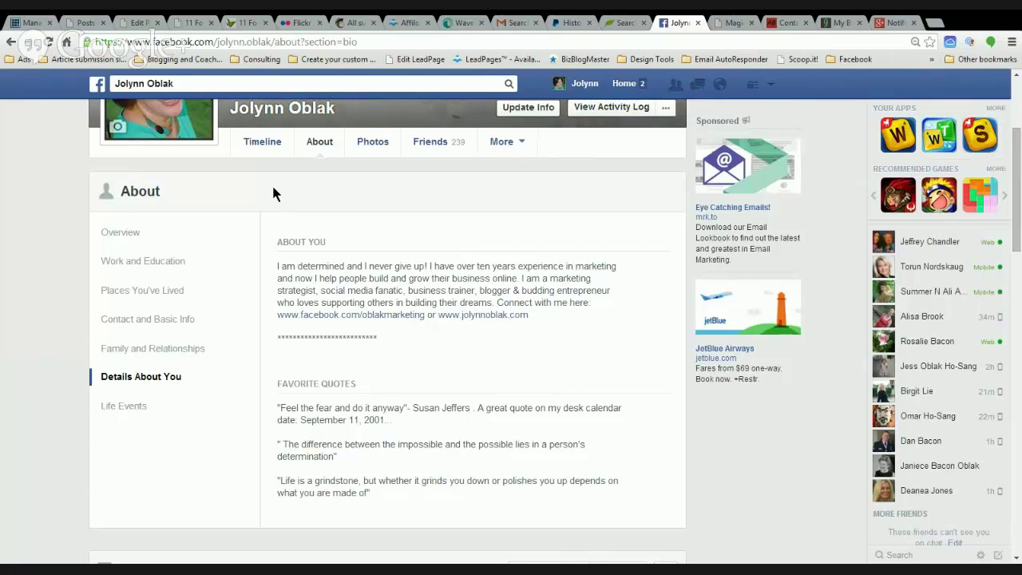
# Step: Go back from Details About You to the About Overview headed by the 'Like My Business Page Here>' job
pyautogui.click(293, 138)
pyautogui.moveTo(557, 317)
pyautogui.click(10, 41)
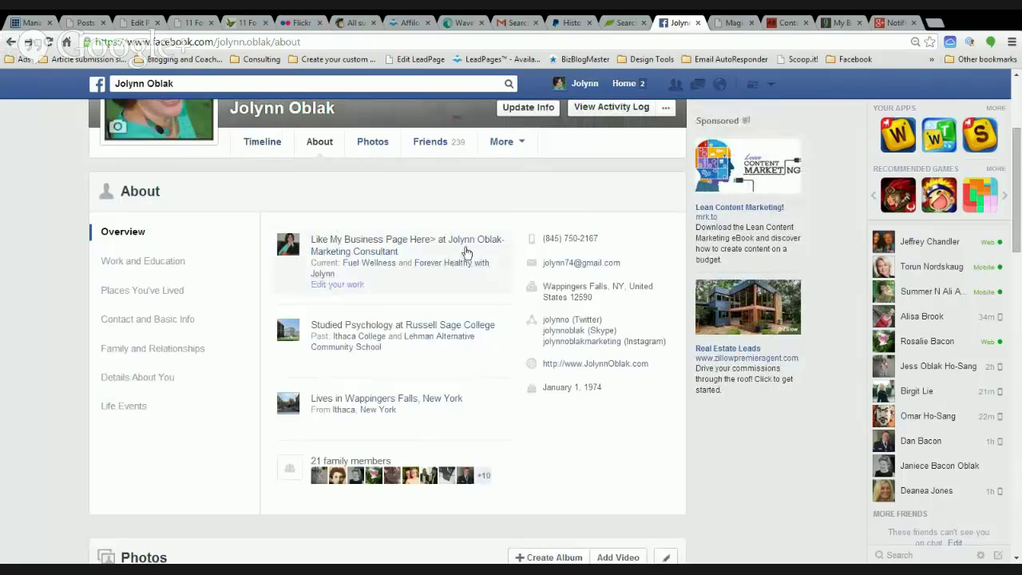
# Step: Open the Marketing Consultant business page from the profile's work entry link
pyautogui.moveTo(469, 246)
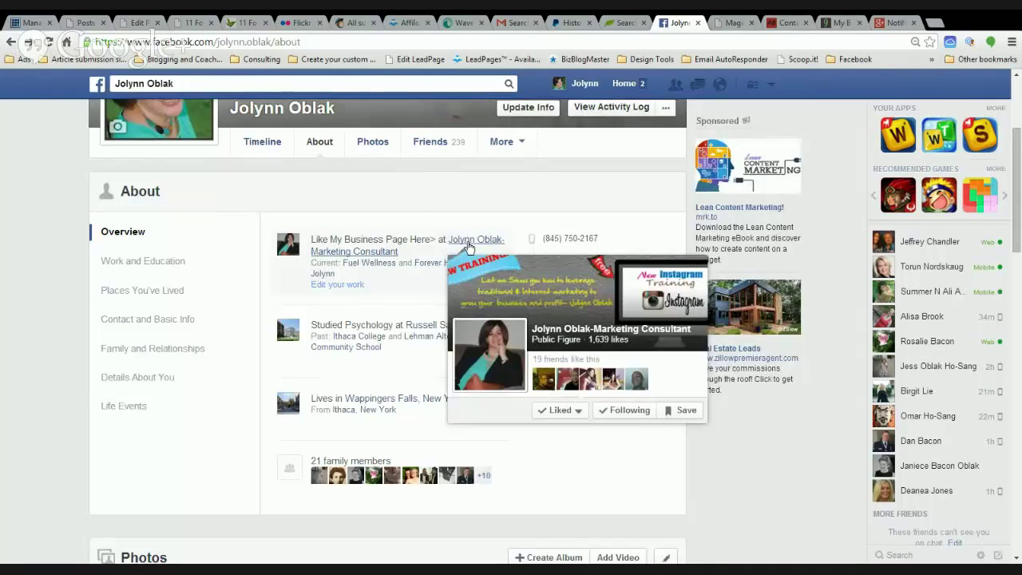
pyautogui.click(470, 246)
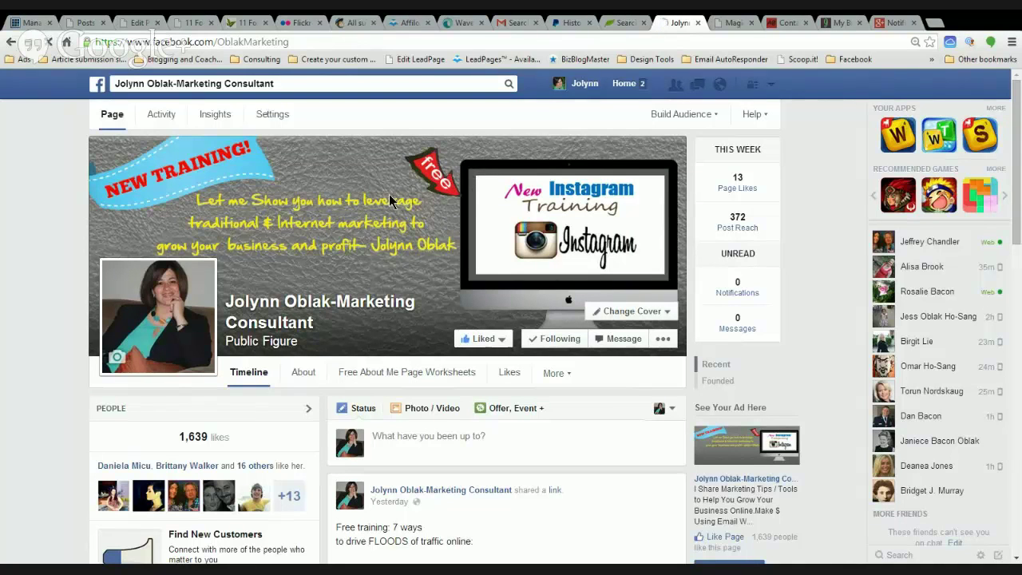
# Step: Enlarge the business page's New Instagram Training cover photo in the photo viewer
pyautogui.click(392, 201)
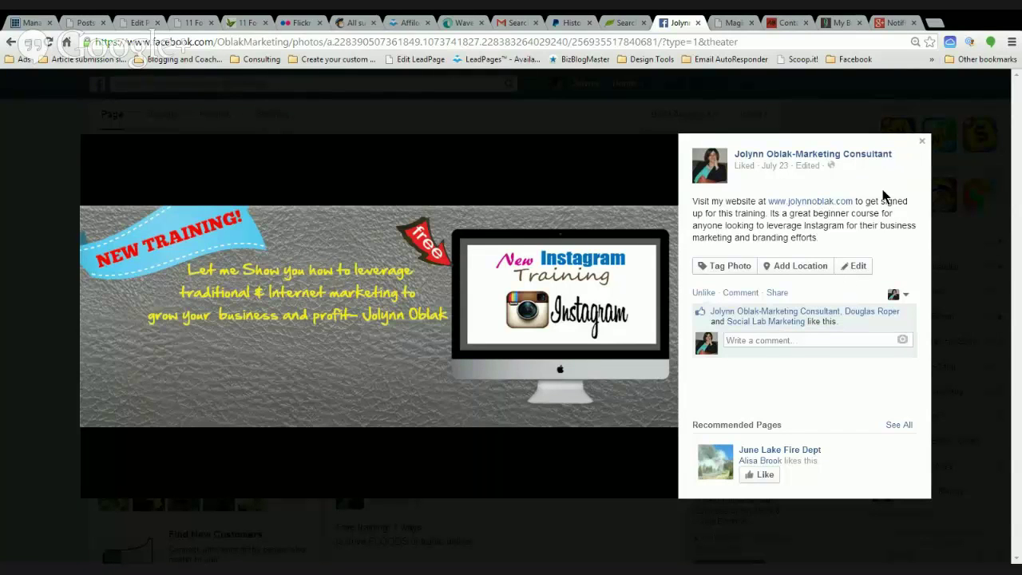
# Step: Close the photo viewer and scroll the Marketing Consultant timeline down to its About box and back up
pyautogui.click(921, 141)
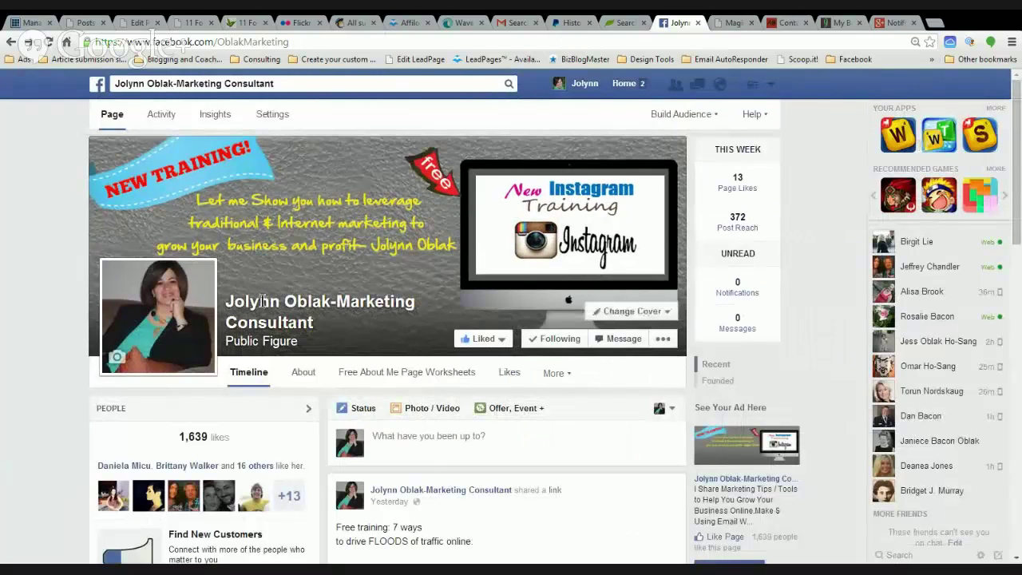
pyautogui.scroll(-4, 292, 355)
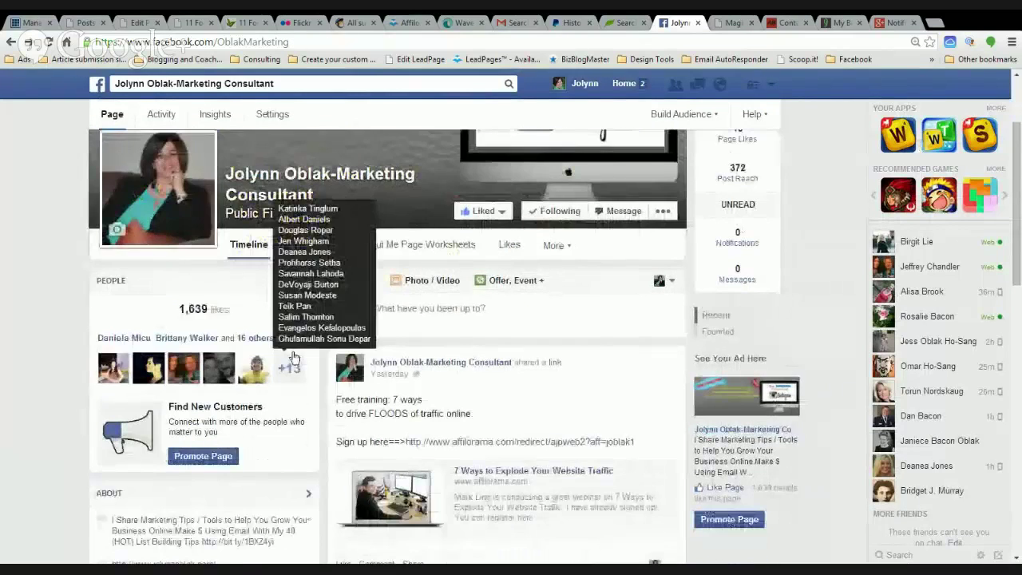
pyautogui.scroll(-1, 294, 358)
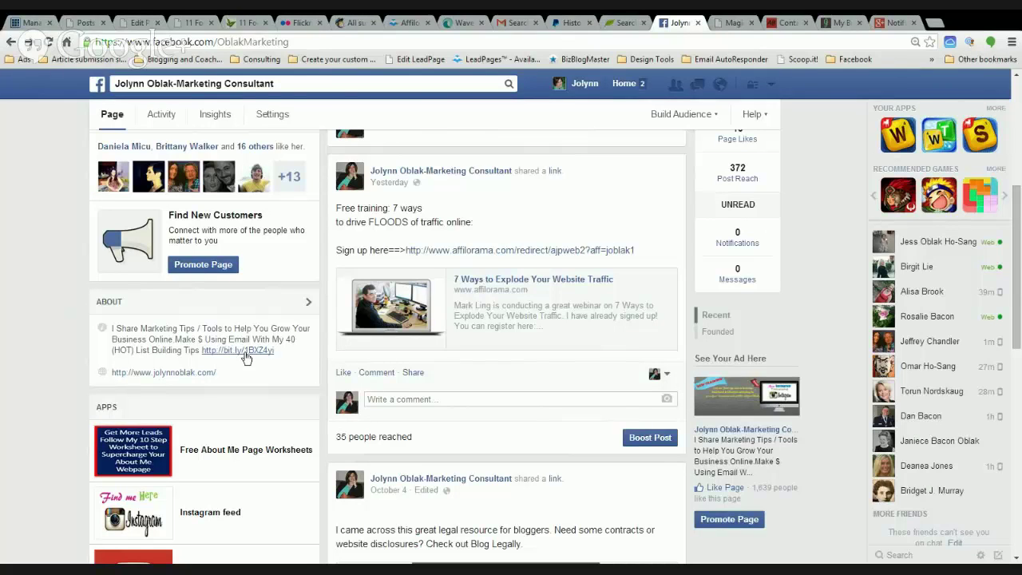
pyautogui.scroll(4, 252, 320)
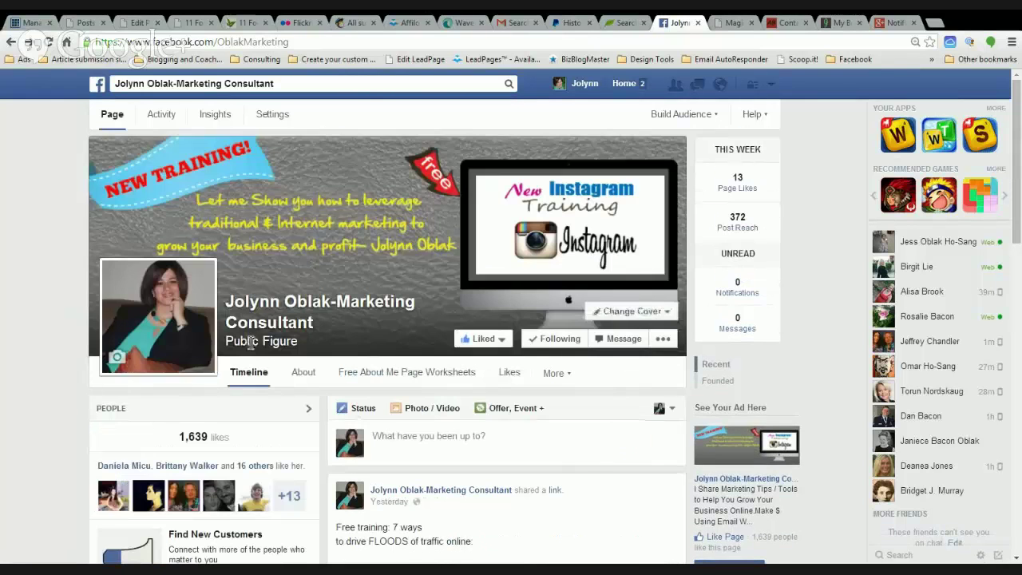
# Step: Show the business page's About tab, scrolling to its biography and Basic Info listing Founded 2014
pyautogui.click(300, 373)
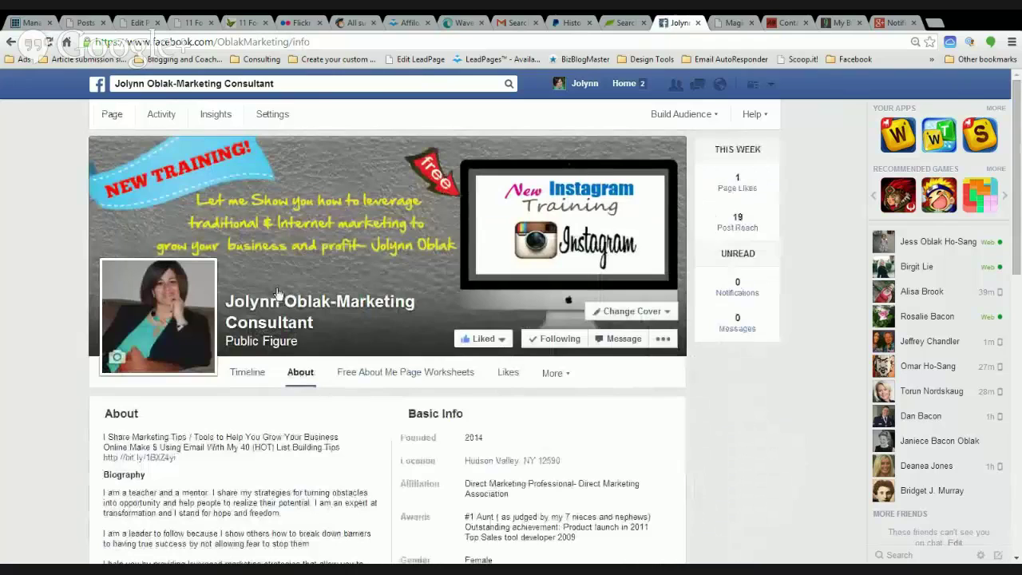
pyautogui.scroll(-2, 402, 353)
pyautogui.scroll(2, 401, 354)
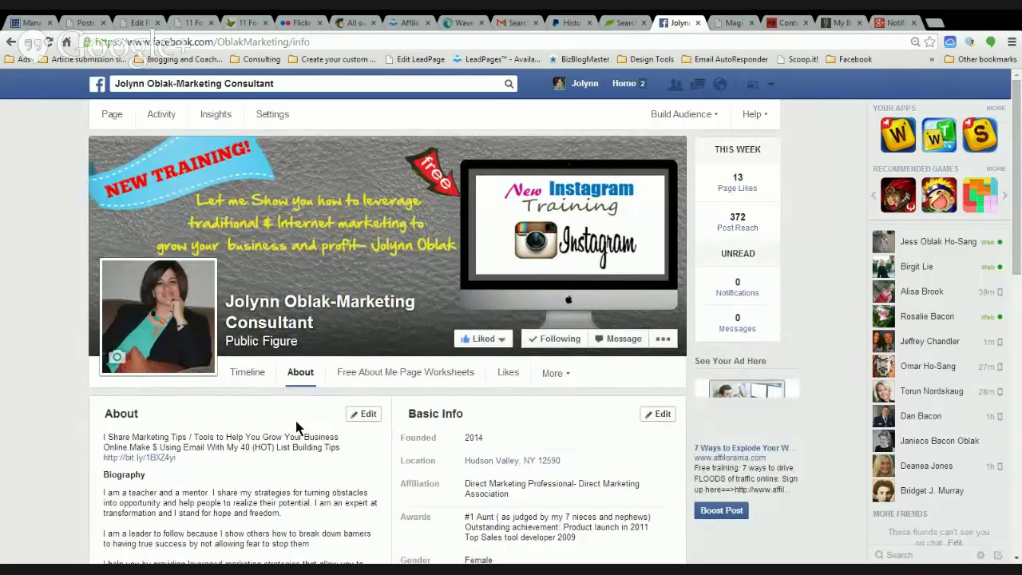
pyautogui.scroll(-2, 304, 422)
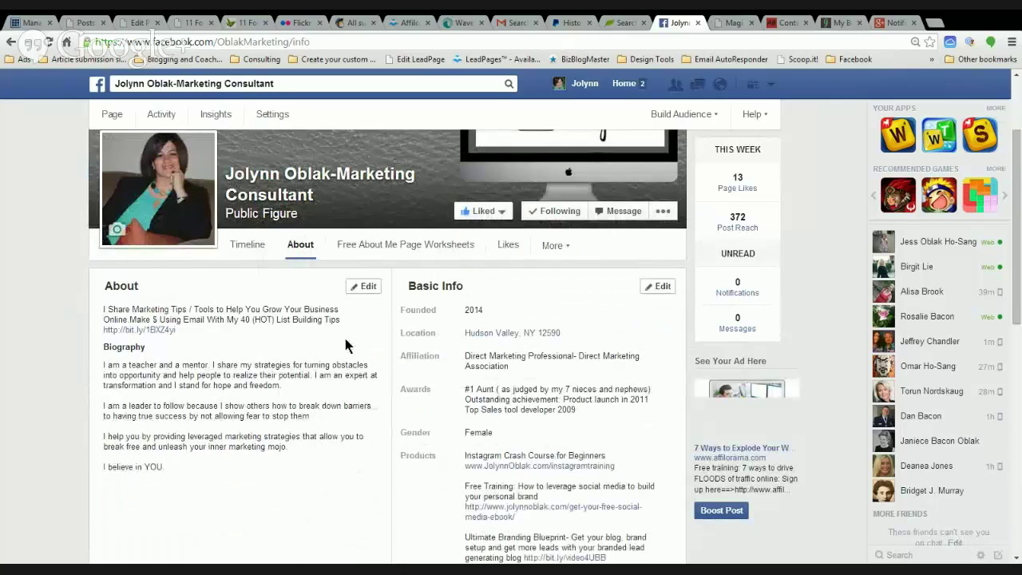